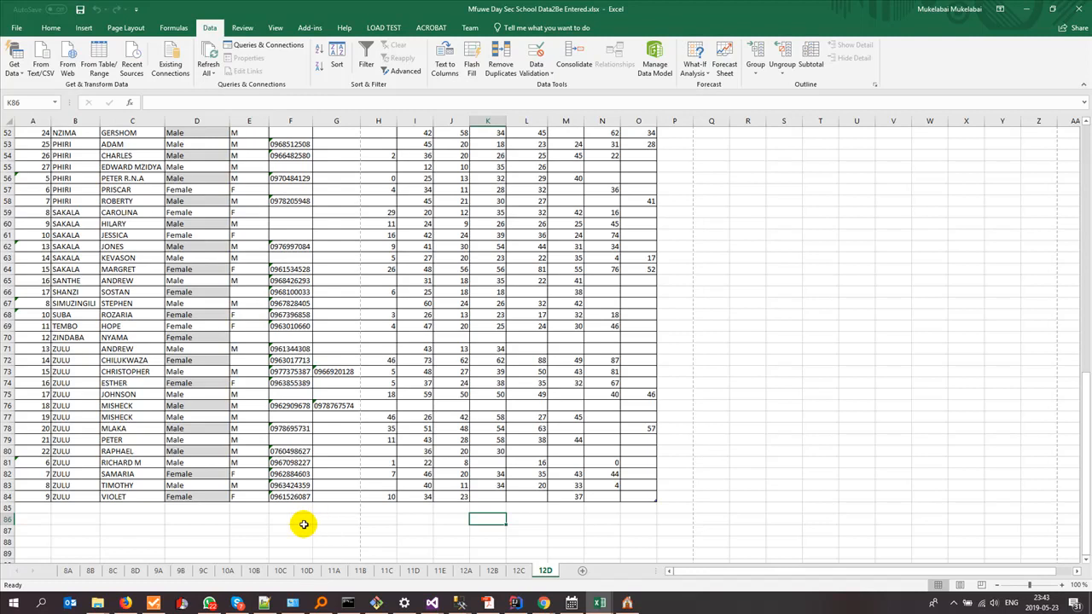
- Scroll the 12D sheet back to row 1 so the MATH to GEO headers show
{"action": "scroll", "coordinate": [304, 524], "scroll_direction": "up", "scroll_amount": 17}
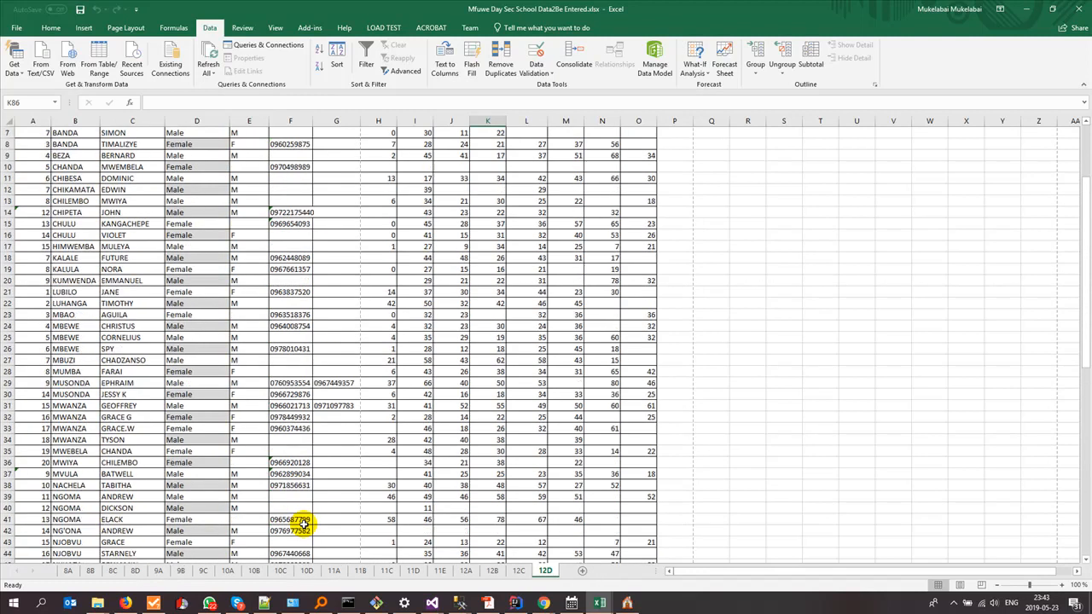
- Switch to the 8A class sheet and briefly underline the class tabs from 8A onward
{"action": "left_click", "coordinate": [69, 571]}
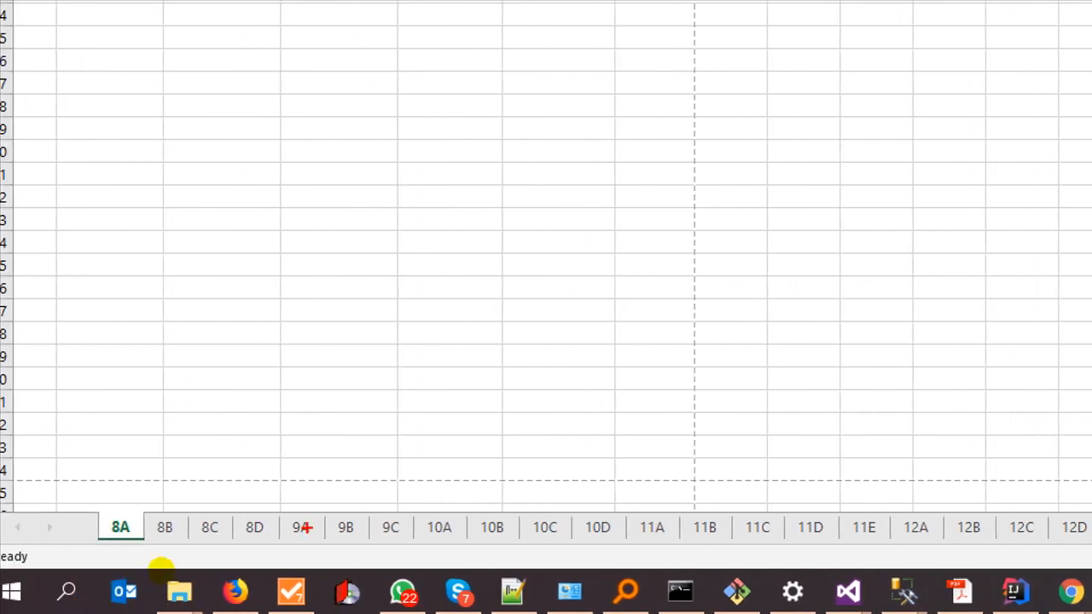
{"action": "left_click_drag", "start_coordinate": [101, 539], "coordinate": [349, 554]}
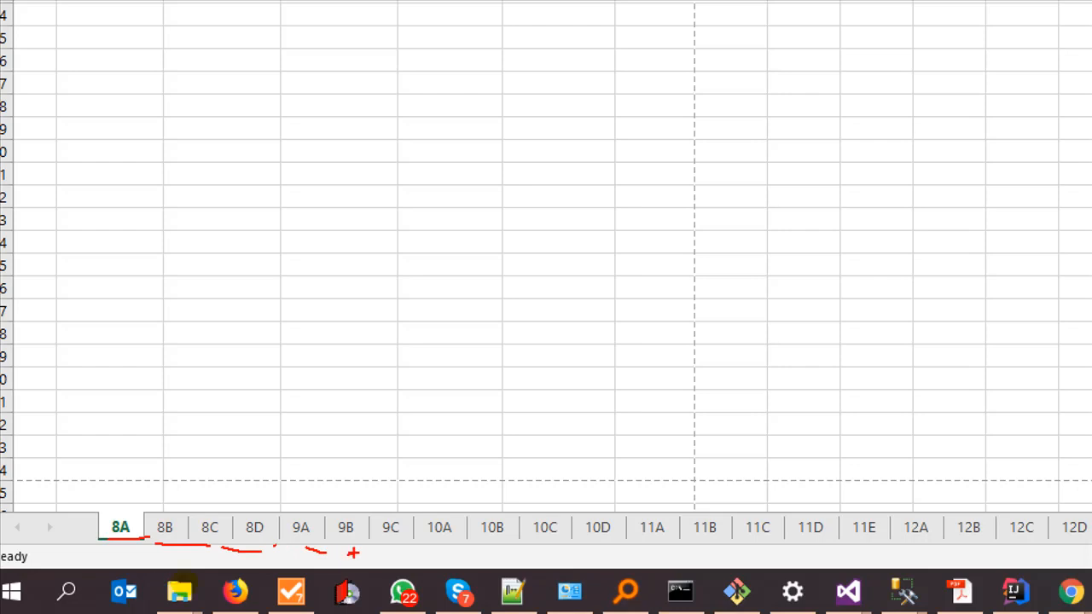
{"action": "key", "text": "Escape"}
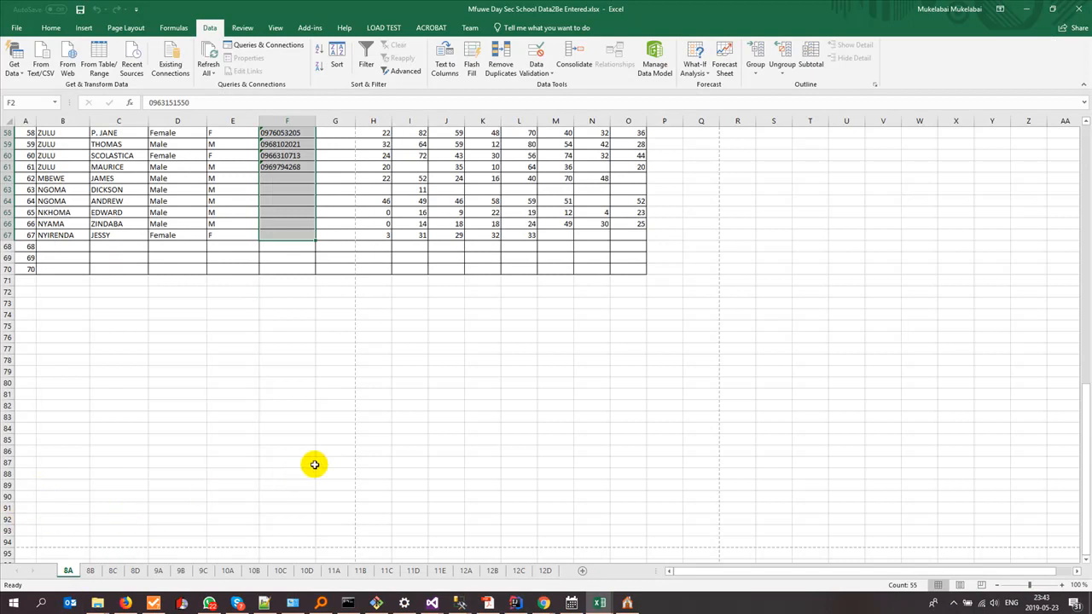
{"action": "scroll", "coordinate": [264, 457], "scroll_direction": "up", "scroll_amount": 19}
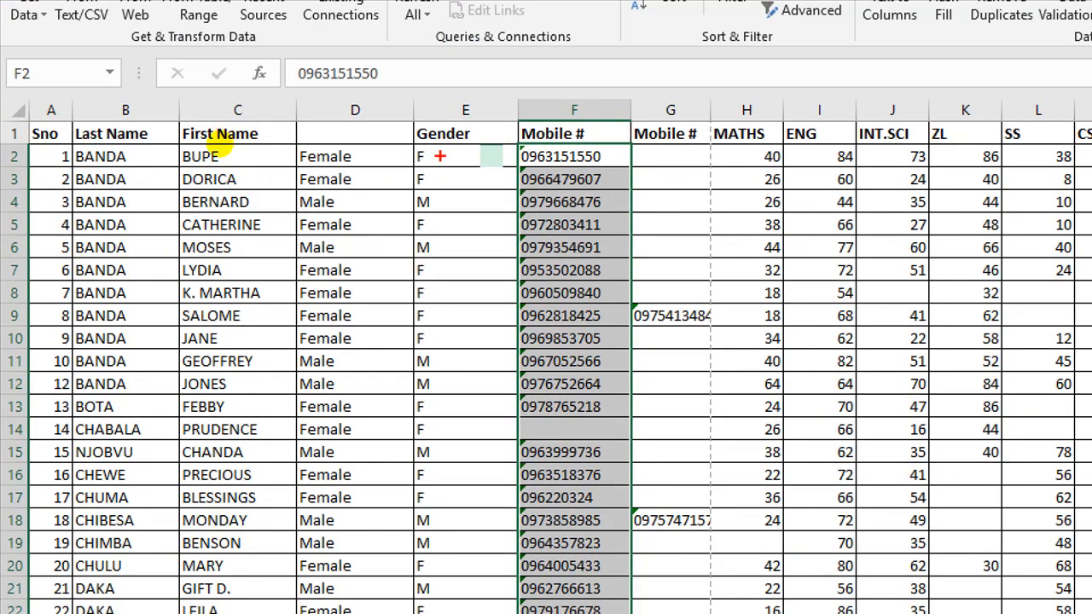
{"action": "left_click_drag", "start_coordinate": [447, 152], "coordinate": [448, 163]}
{"action": "left_click_drag", "start_coordinate": [452, 217], "coordinate": [464, 265]}
{"action": "left_click", "coordinate": [453, 300]}
{"action": "left_click_drag", "start_coordinate": [314, 181], "coordinate": [331, 182]}
{"action": "left_click_drag", "start_coordinate": [318, 224], "coordinate": [339, 235]}
{"action": "left_click_drag", "start_coordinate": [333, 266], "coordinate": [365, 282]}
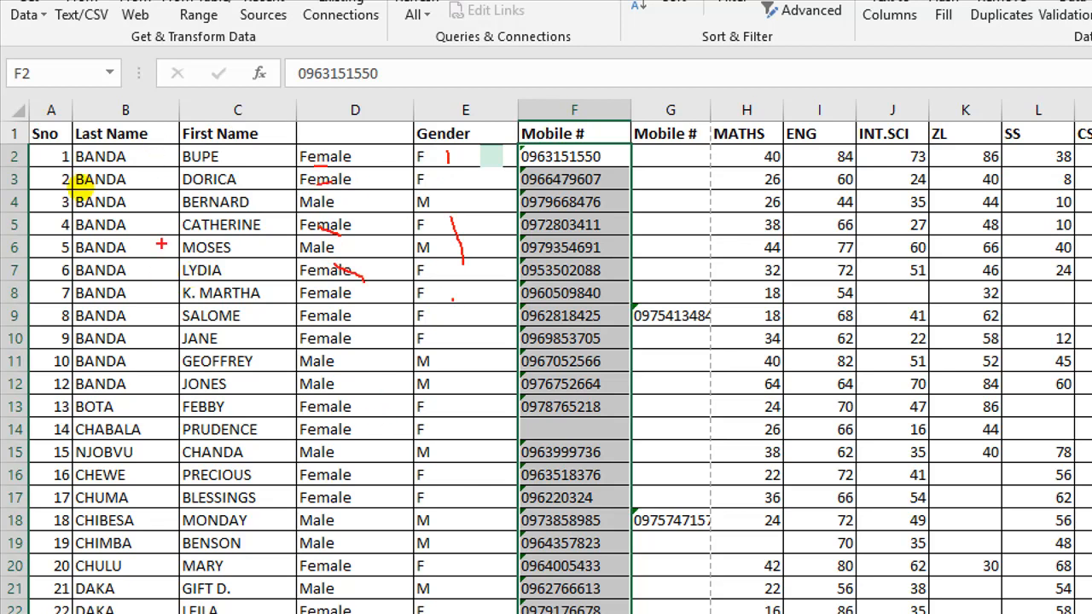
{"action": "left_click_drag", "start_coordinate": [72, 159], "coordinate": [170, 166]}
{"action": "left_click_drag", "start_coordinate": [544, 111], "coordinate": [534, 165]}
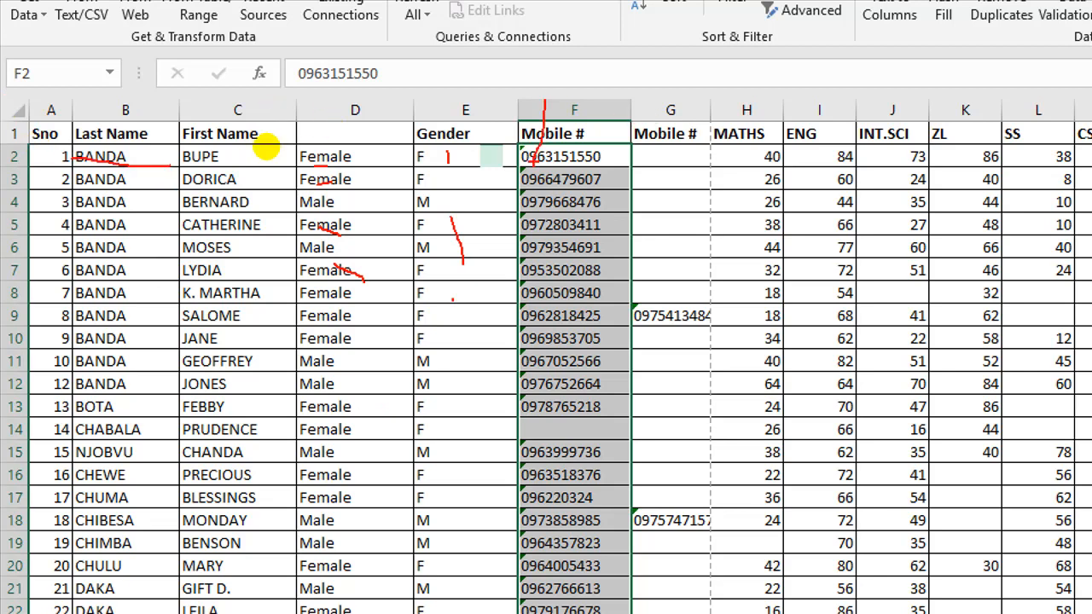
{"action": "key", "text": "Escape"}
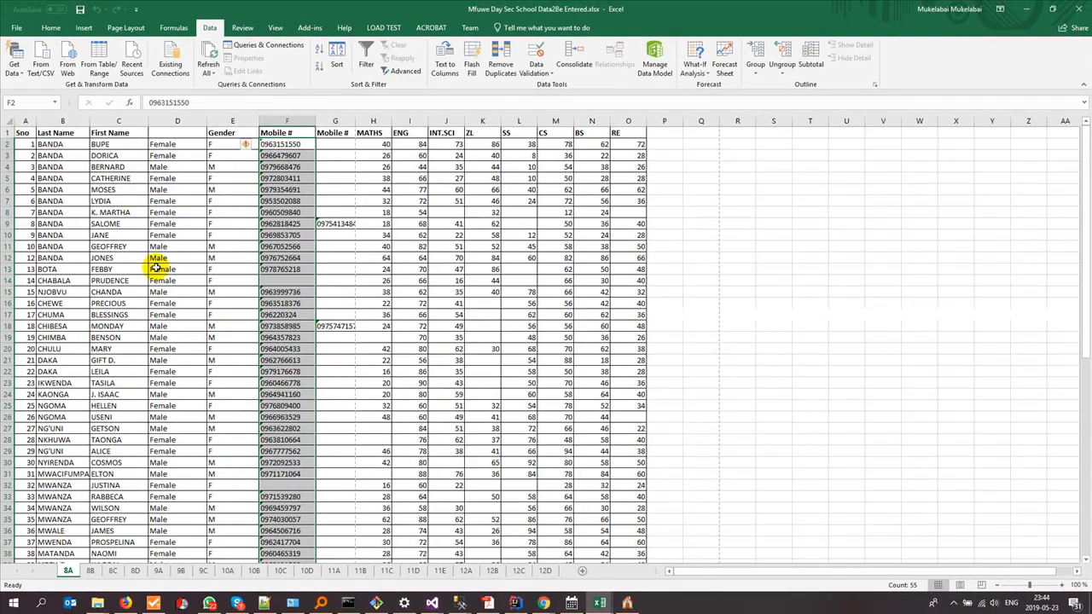
{"action": "scroll", "coordinate": [156, 267], "scroll_direction": "down", "scroll_amount": 4}
{"action": "scroll", "coordinate": [156, 268], "scroll_direction": "down", "scroll_amount": 19}
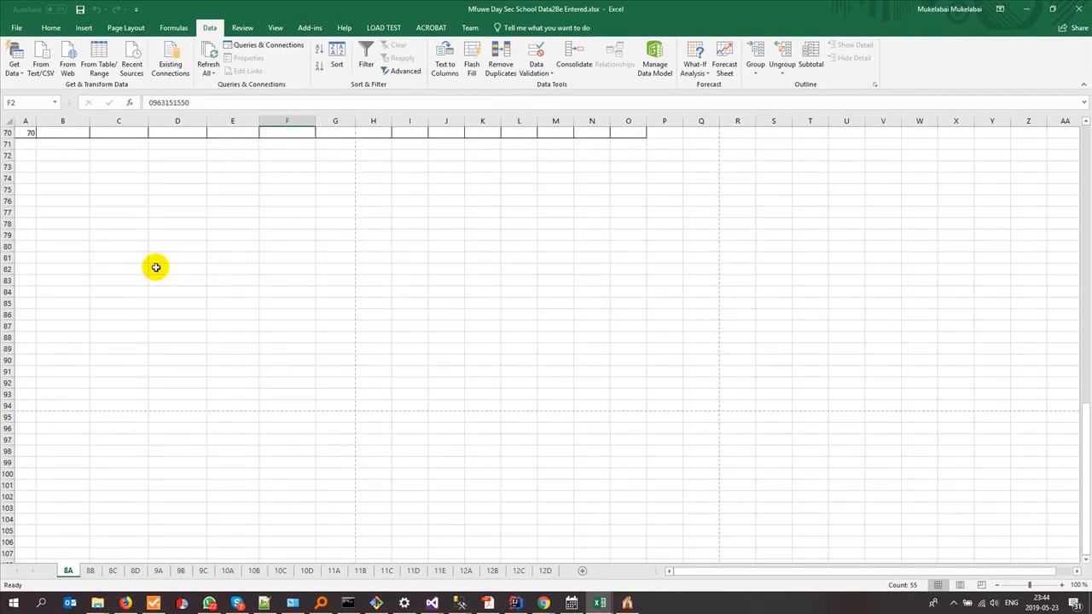
{"action": "scroll", "coordinate": [182, 293], "scroll_direction": "up", "scroll_amount": 20}
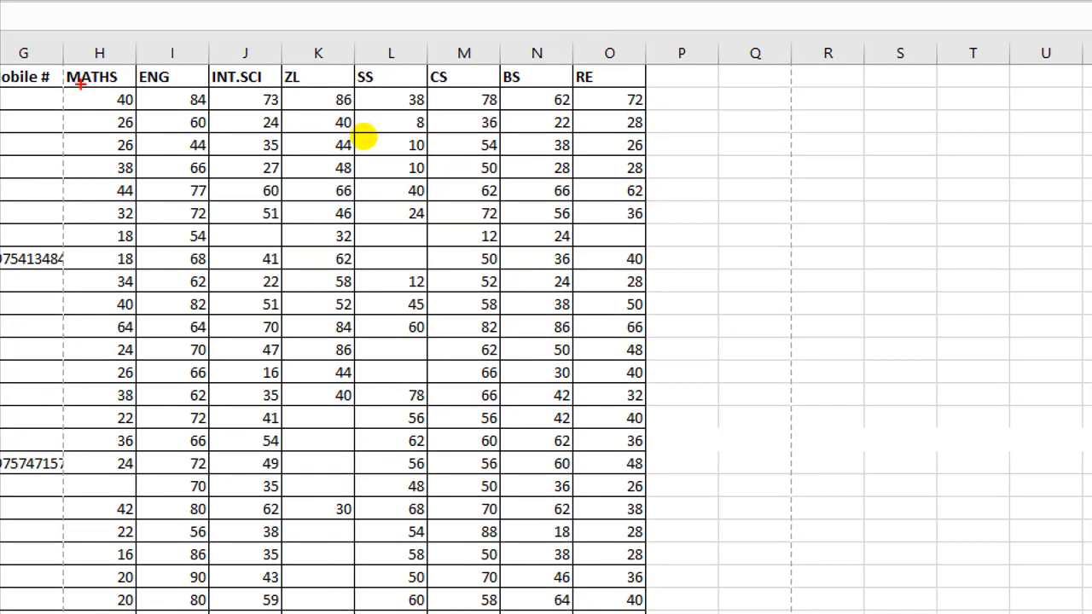
- Underline the 8A subject headers from MATHS through BS in red
{"action": "mouse_move", "coordinate": [81, 83]}
{"action": "left_mouse_down"}
{"action": "mouse_move", "coordinate": [188, 79]}
{"action": "mouse_move", "coordinate": [304, 97]}
{"action": "mouse_move", "coordinate": [381, 83]}
{"action": "left_mouse_up"}
{"action": "left_click_drag", "start_coordinate": [453, 87], "coordinate": [461, 87]}
{"action": "left_click_drag", "start_coordinate": [522, 75], "coordinate": [563, 83]}
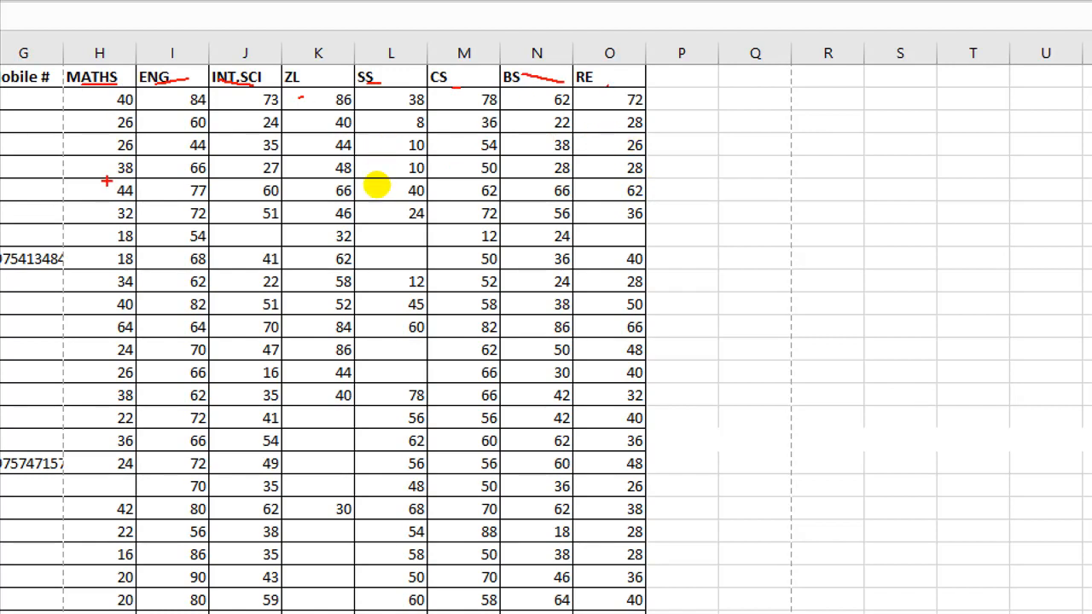
- Draw red lines down each mark column, MATHS to RE, and bracket them in column P
{"action": "left_click_drag", "start_coordinate": [100, 113], "coordinate": [116, 321]}
{"action": "left_click_drag", "start_coordinate": [156, 147], "coordinate": [175, 288]}
{"action": "left_click_drag", "start_coordinate": [249, 198], "coordinate": [253, 256]}
{"action": "left_click_drag", "start_coordinate": [332, 183], "coordinate": [339, 264]}
{"action": "left_click_drag", "start_coordinate": [390, 214], "coordinate": [392, 277]}
{"action": "left_click_drag", "start_coordinate": [465, 215], "coordinate": [480, 315]}
{"action": "left_click_drag", "start_coordinate": [540, 258], "coordinate": [546, 333]}
{"action": "left_click_drag", "start_coordinate": [594, 300], "coordinate": [618, 393]}
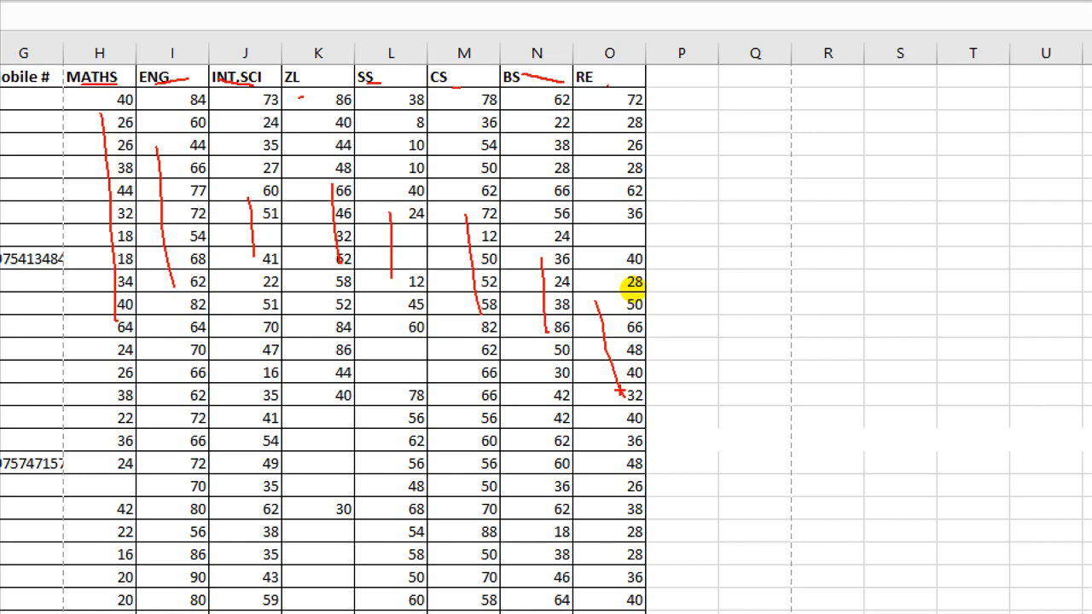
{"action": "left_click_drag", "start_coordinate": [661, 77], "coordinate": [736, 604]}
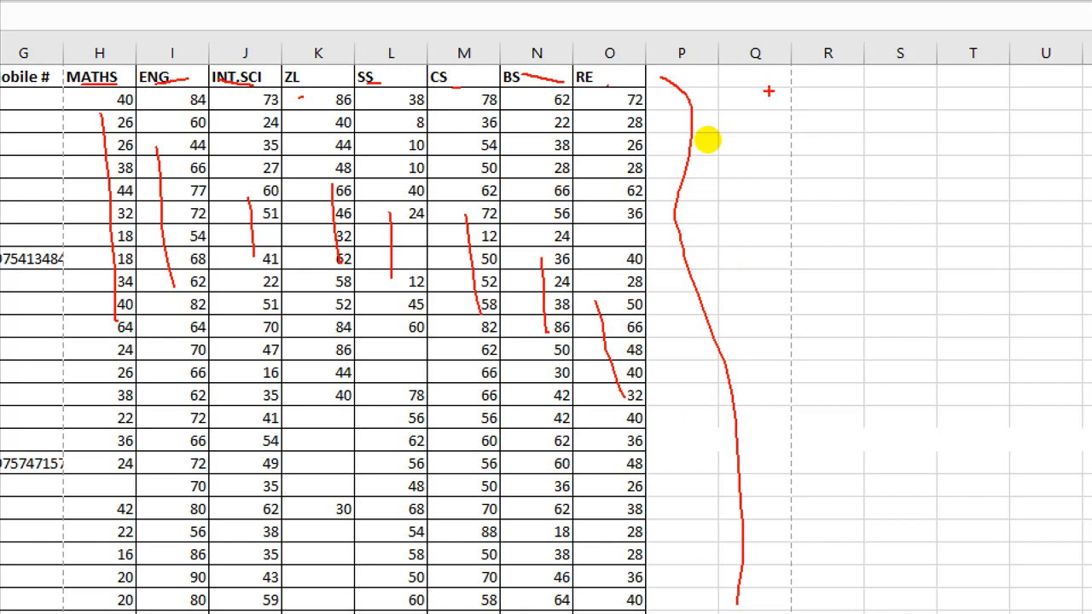
{"action": "left_click_drag", "start_coordinate": [776, 102], "coordinate": [776, 152]}
- Write the red notes '1. Add subject' and '2. Map subject… classes' beside the 8A marks
{"action": "type", "text": "1. "}
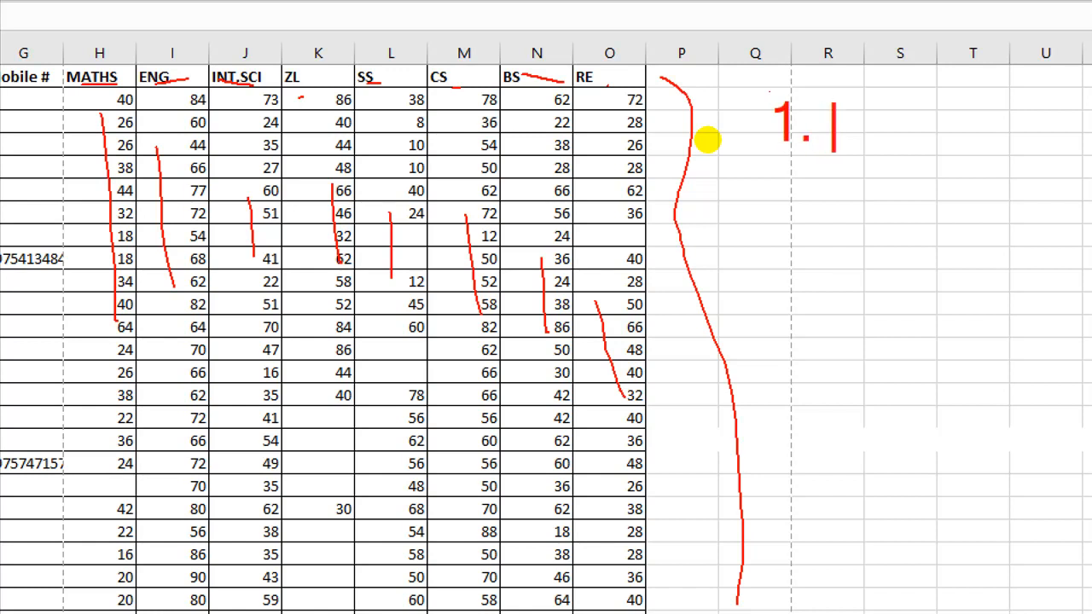
{"action": "type", "text": "Add subject"}
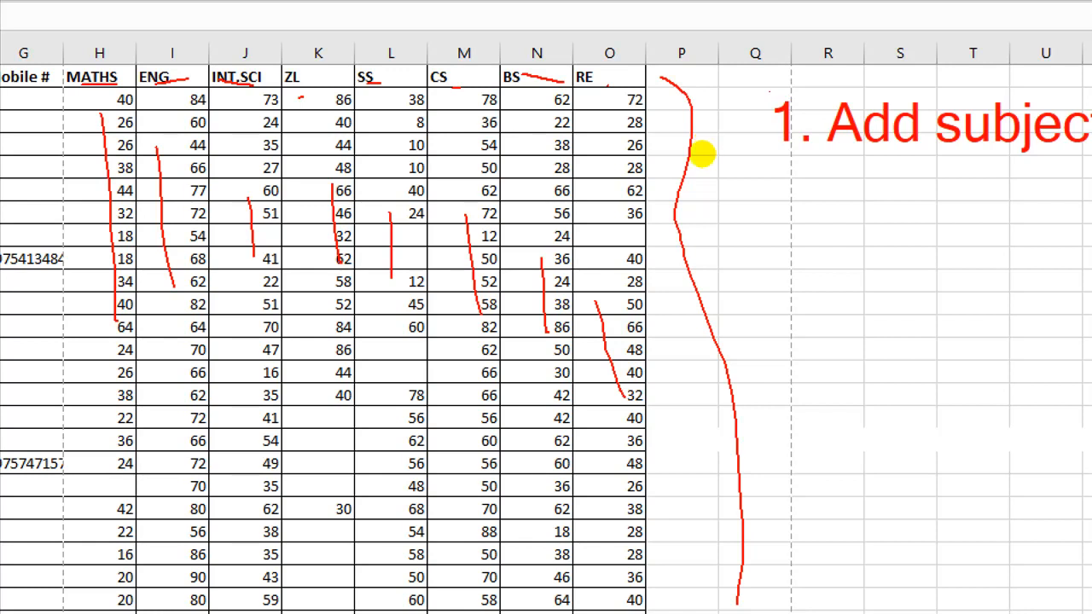
{"action": "key", "text": "Return"}
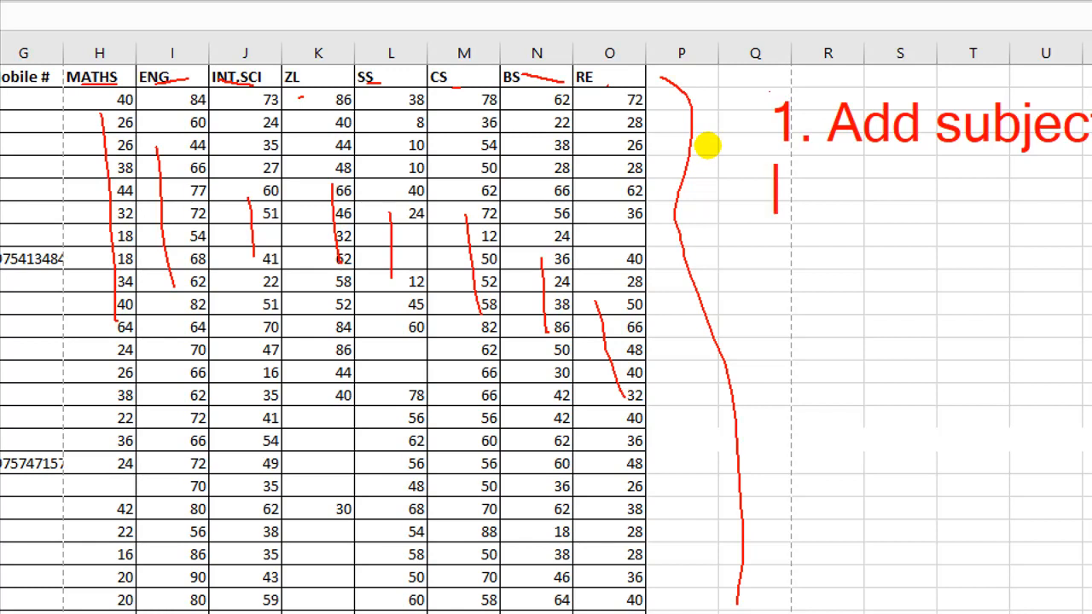
{"action": "type", "text": "2. Map subejc"}
{"action": "key", "text": "Return"}
{"action": "type", "text": "classes"}
{"action": "key", "text": "Return"}
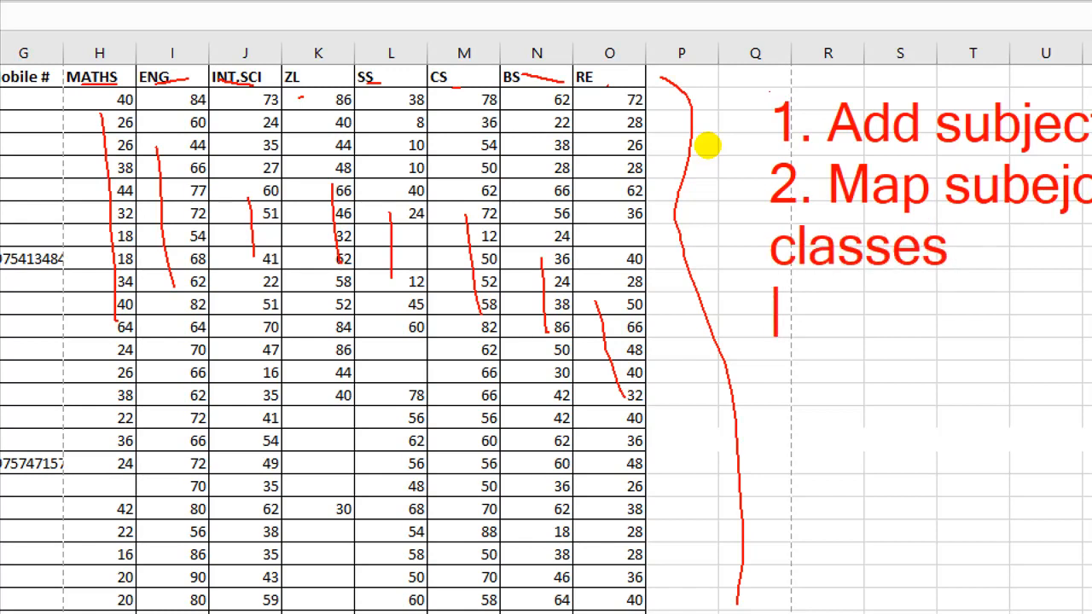
- Circle the marks, underline ENG and INT.SCI, add note '3. Export pupils', then clear all annotations
{"action": "mouse_move", "coordinate": [271, 322]}
{"action": "left_mouse_down"}
{"action": "mouse_move", "coordinate": [351, 309]}
{"action": "mouse_move", "coordinate": [321, 313]}
{"action": "left_mouse_up"}
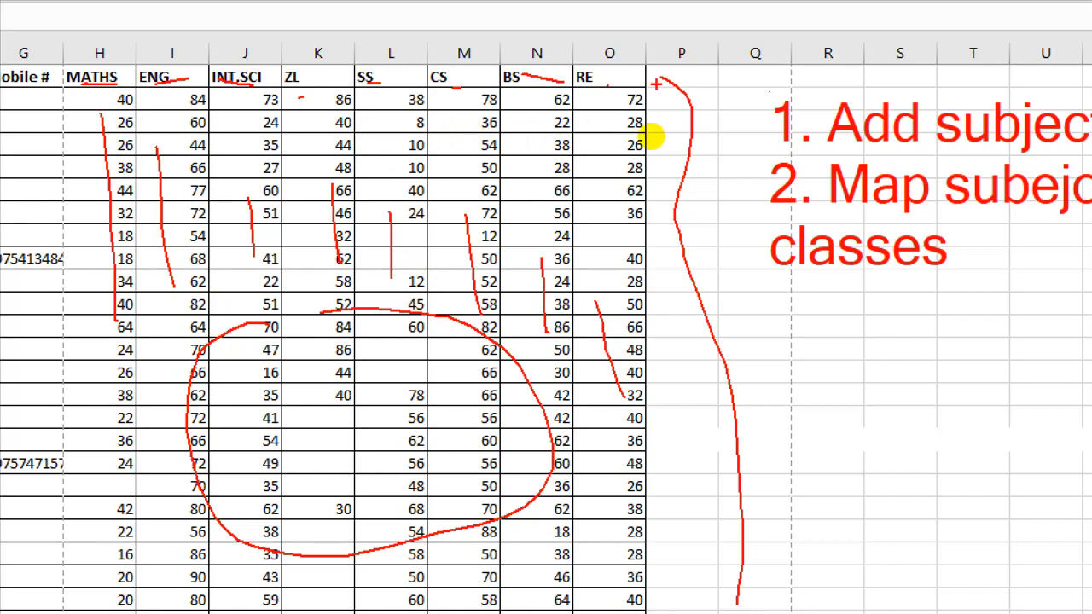
{"action": "left_click_drag", "start_coordinate": [167, 91], "coordinate": [281, 97]}
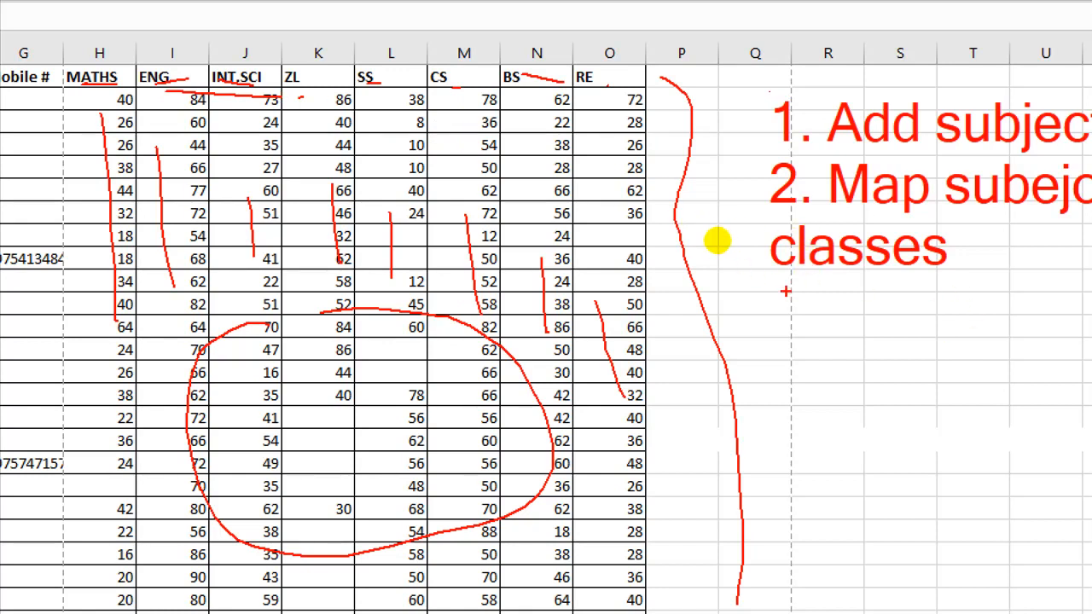
{"action": "left_click_drag", "start_coordinate": [742, 300], "coordinate": [741, 351]}
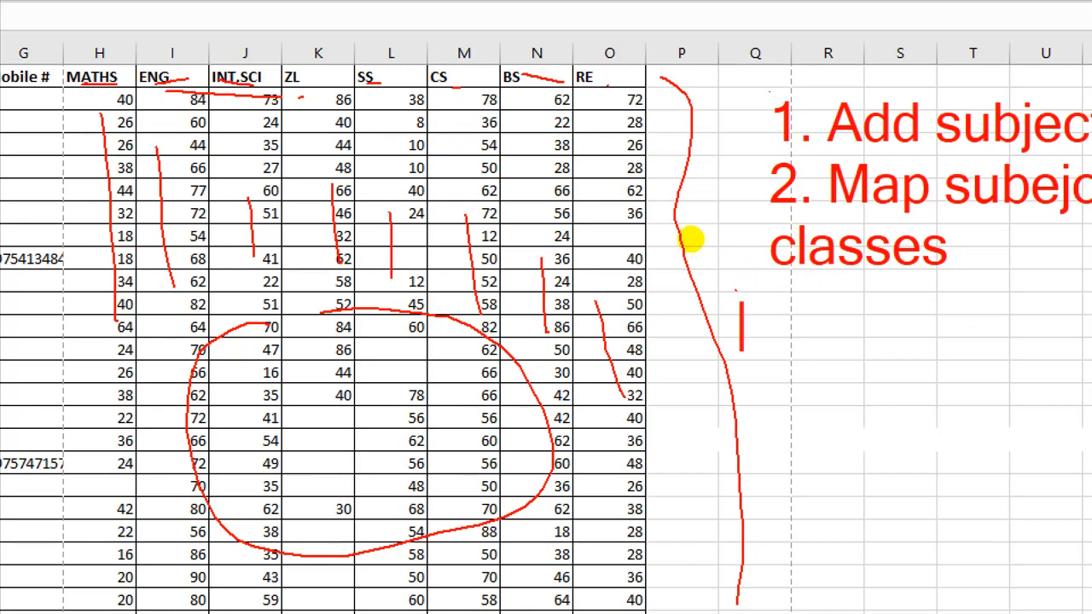
{"action": "type", "text": "t"}
{"action": "key", "text": "BackSpace"}
{"action": "type", "text": "3"}
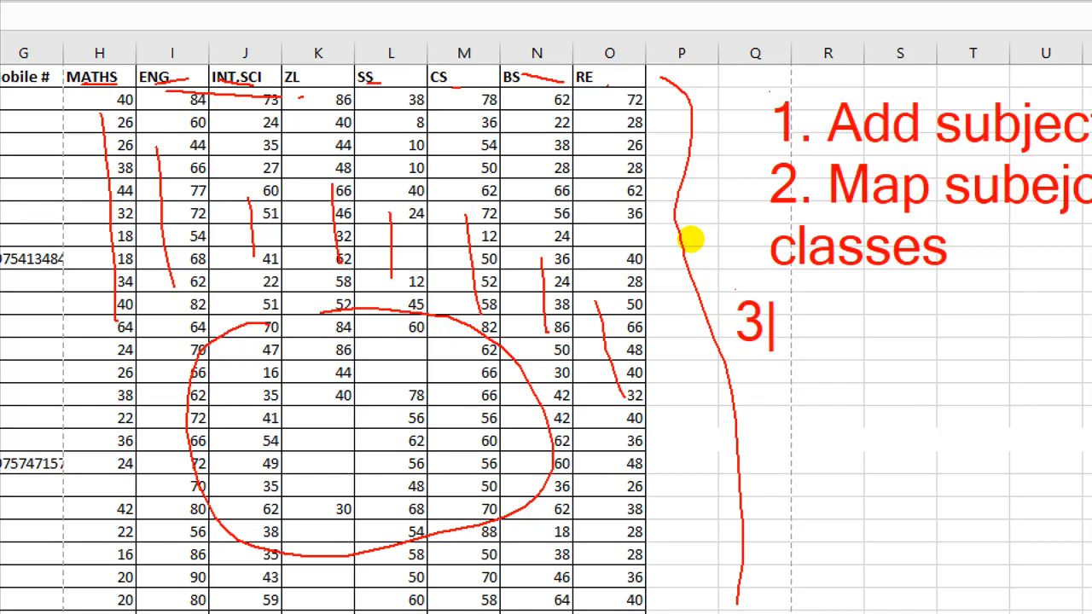
{"action": "type", "text": ". Export pupils"}
{"action": "key", "text": "Return"}
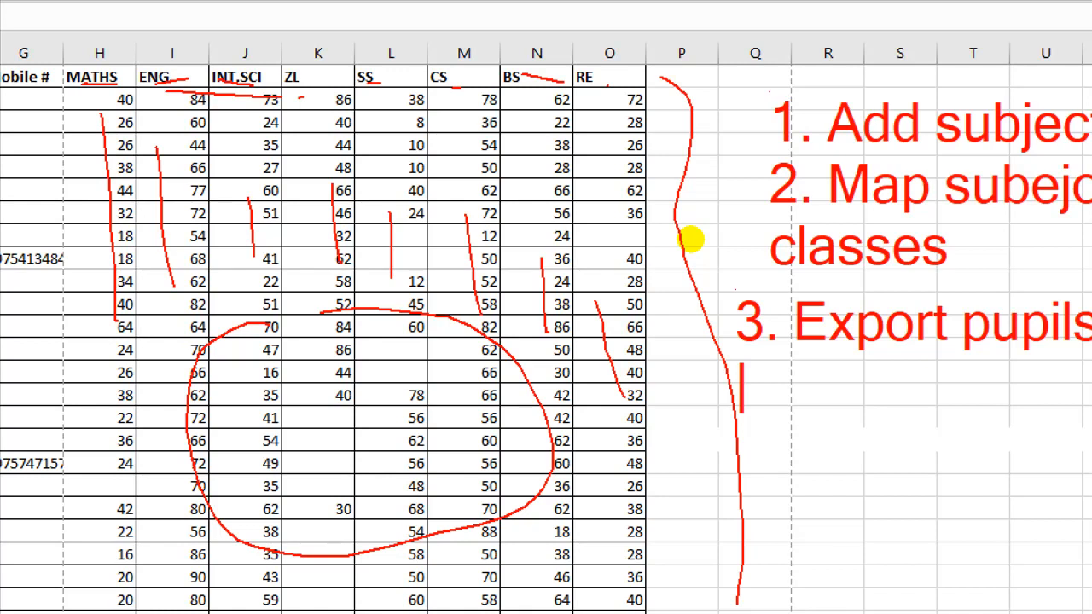
{"action": "key", "text": "Escape"}
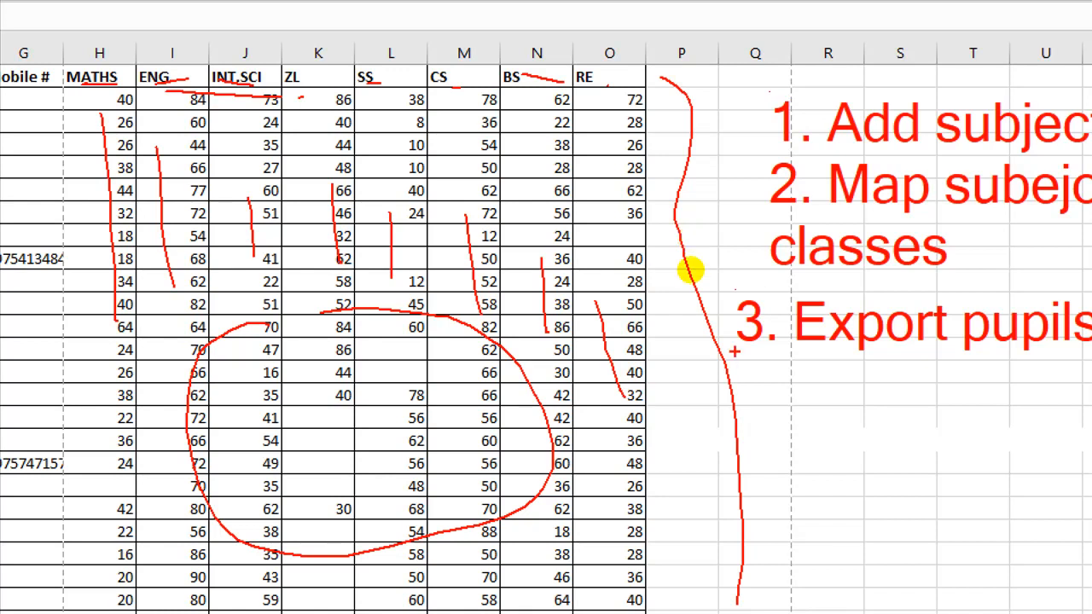
{"action": "key", "text": "Escape"}
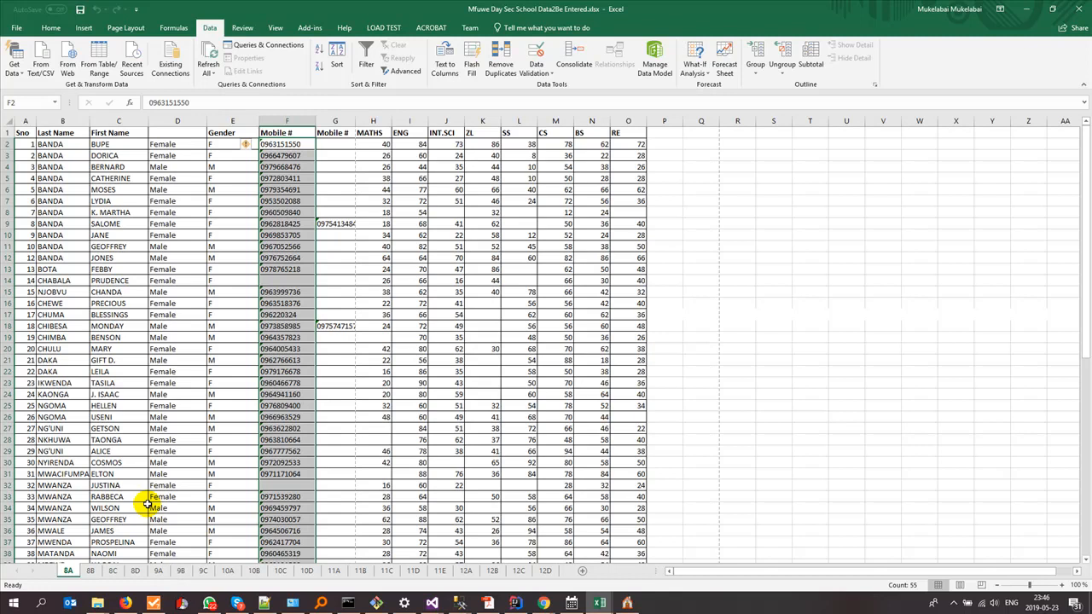
- Switch to the 12C class sheet, scrolled to row 1, and clear the column selection
{"action": "left_click", "coordinate": [519, 571]}
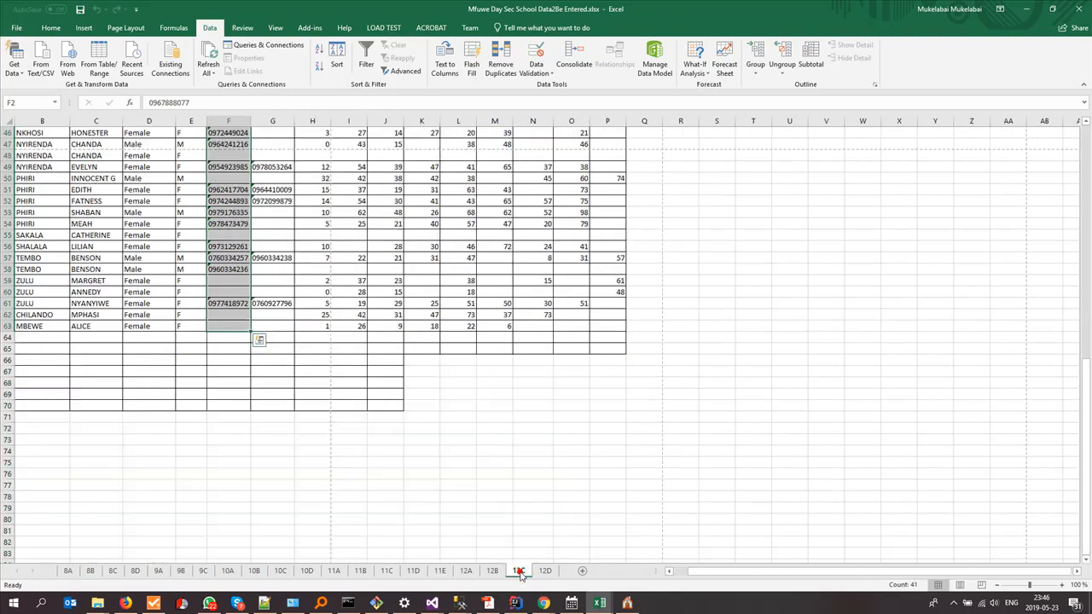
{"action": "scroll", "coordinate": [502, 533], "scroll_direction": "up", "scroll_amount": 13}
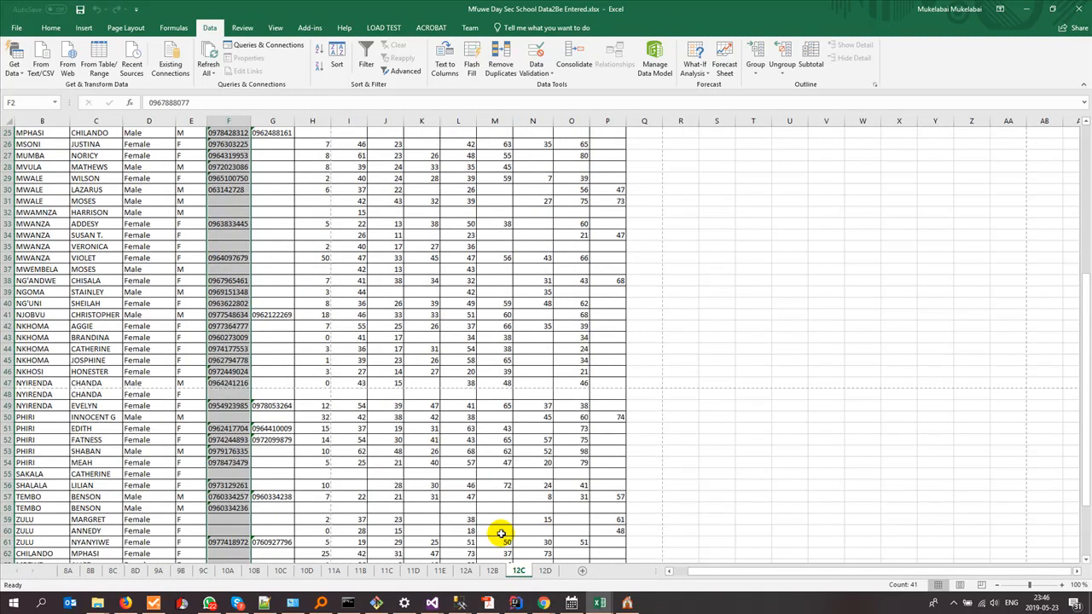
{"action": "scroll", "coordinate": [502, 533], "scroll_direction": "up", "scroll_amount": 2}
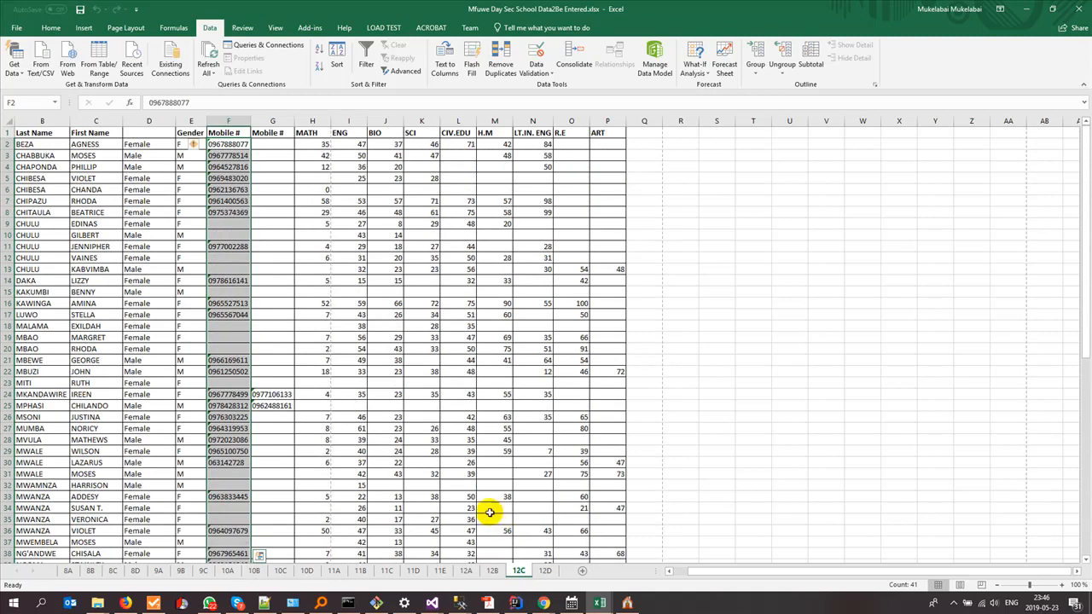
{"action": "left_click", "coordinate": [600, 213]}
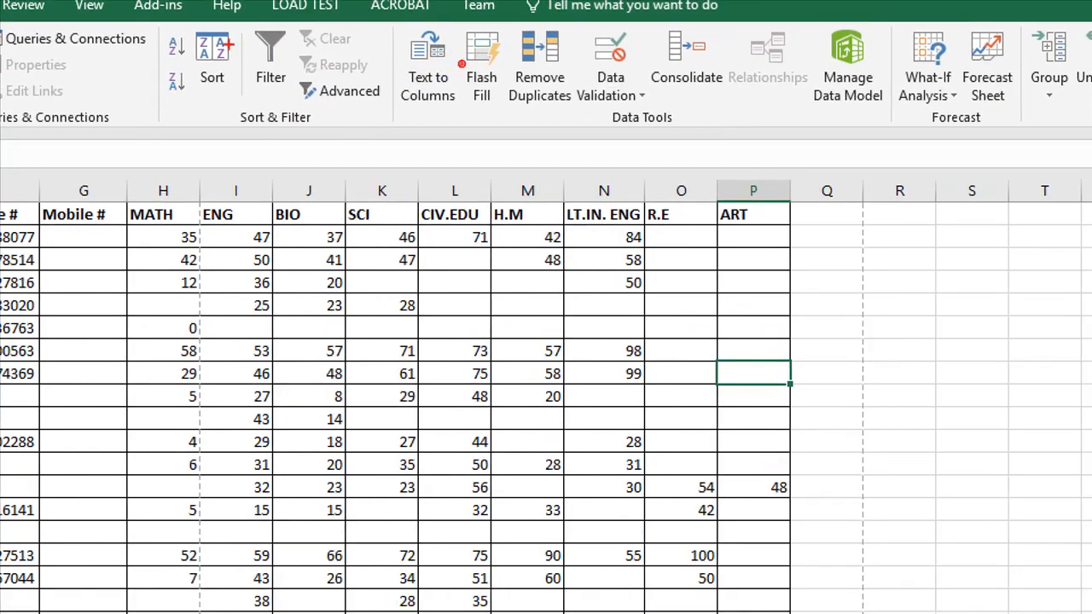
- Underline the 12C MATH through LT.IN.ENG headers in red, then bring eSchool forward
{"action": "left_click_drag", "start_coordinate": [136, 229], "coordinate": [401, 229]}
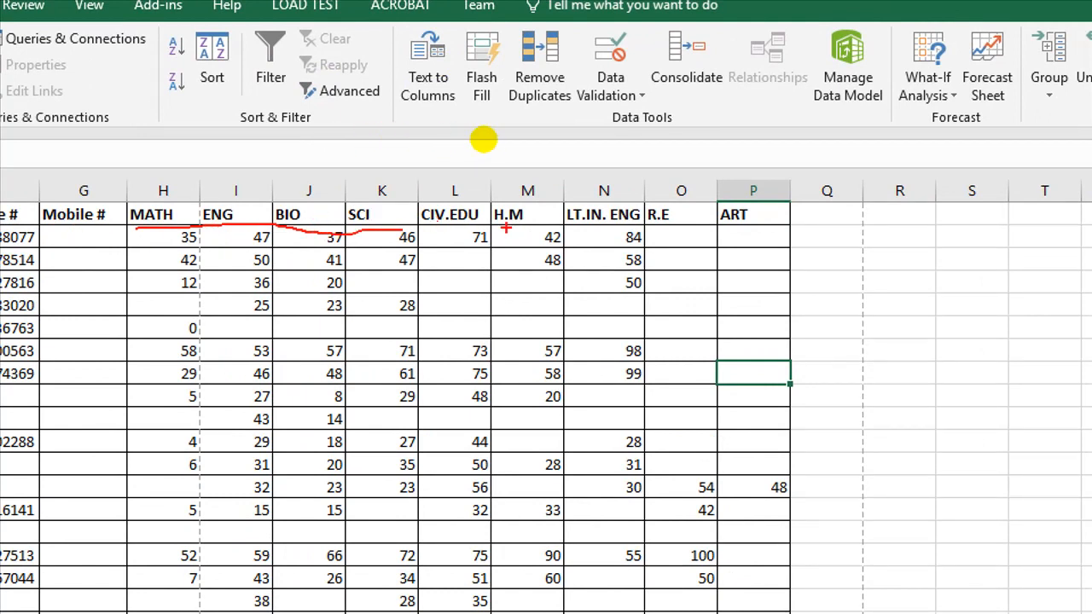
{"action": "left_click_drag", "start_coordinate": [587, 229], "coordinate": [747, 223]}
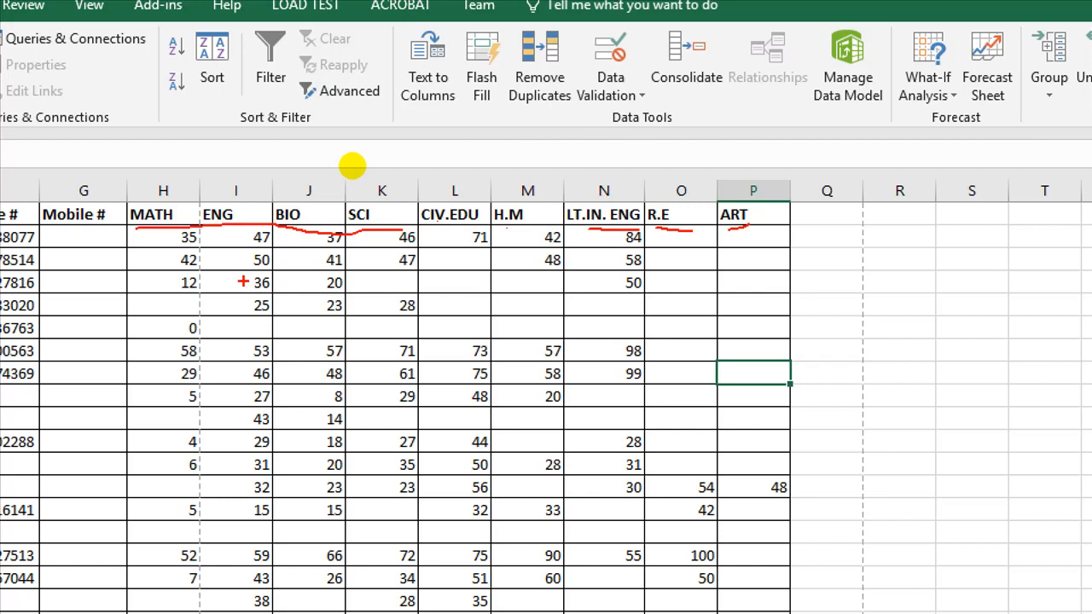
{"action": "key", "text": "Escape"}
{"action": "left_click", "coordinate": [627, 608]}
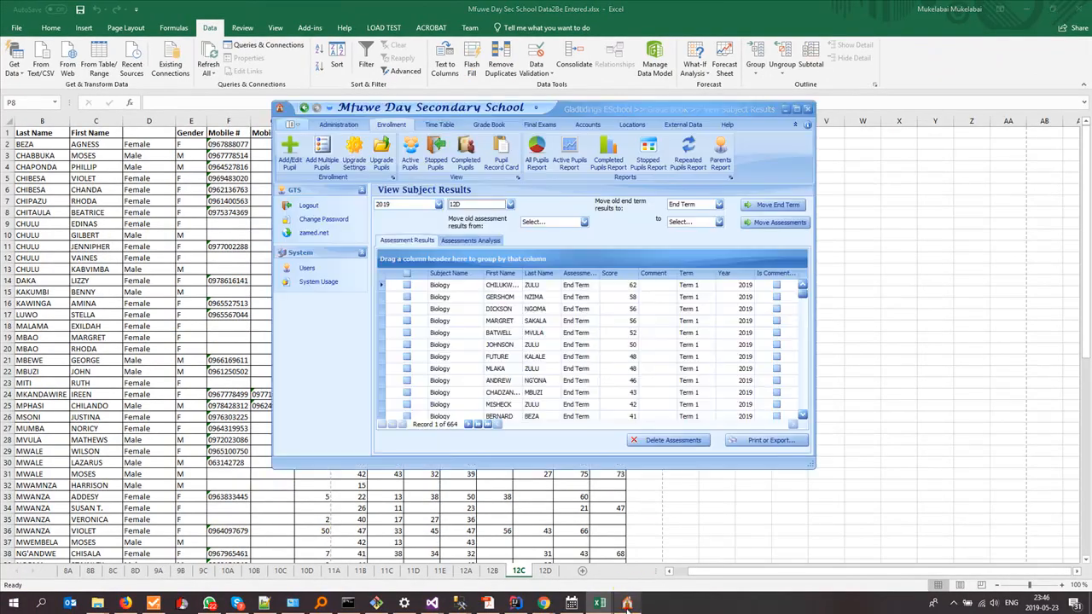
- Go to Administration > Classes in eSchool and open the Subjects list
{"action": "left_click", "coordinate": [417, 152]}
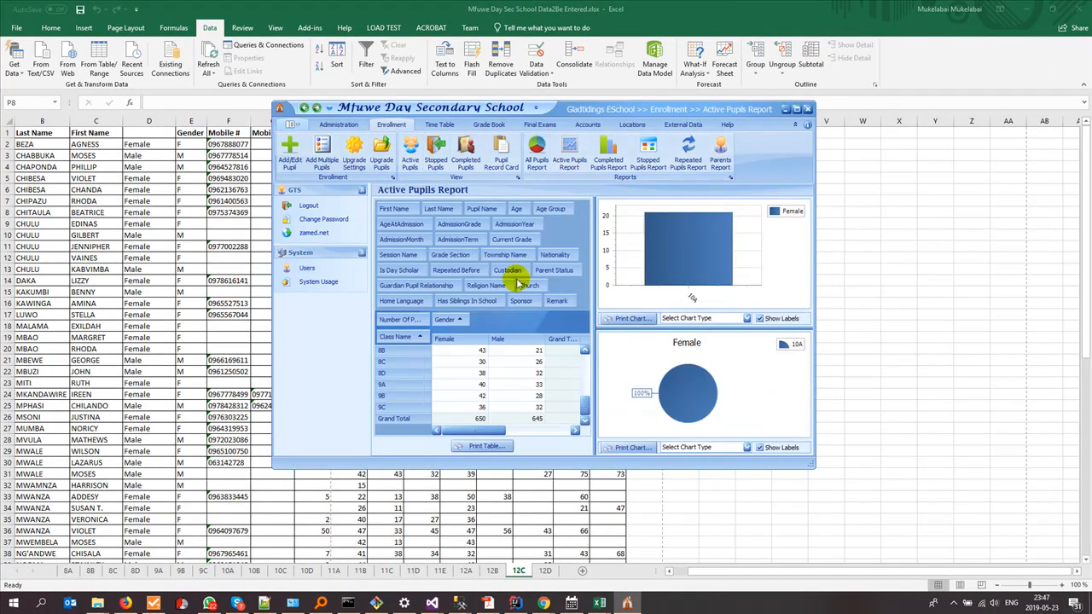
{"action": "left_click", "coordinate": [353, 126]}
{"action": "left_click", "coordinate": [289, 152]}
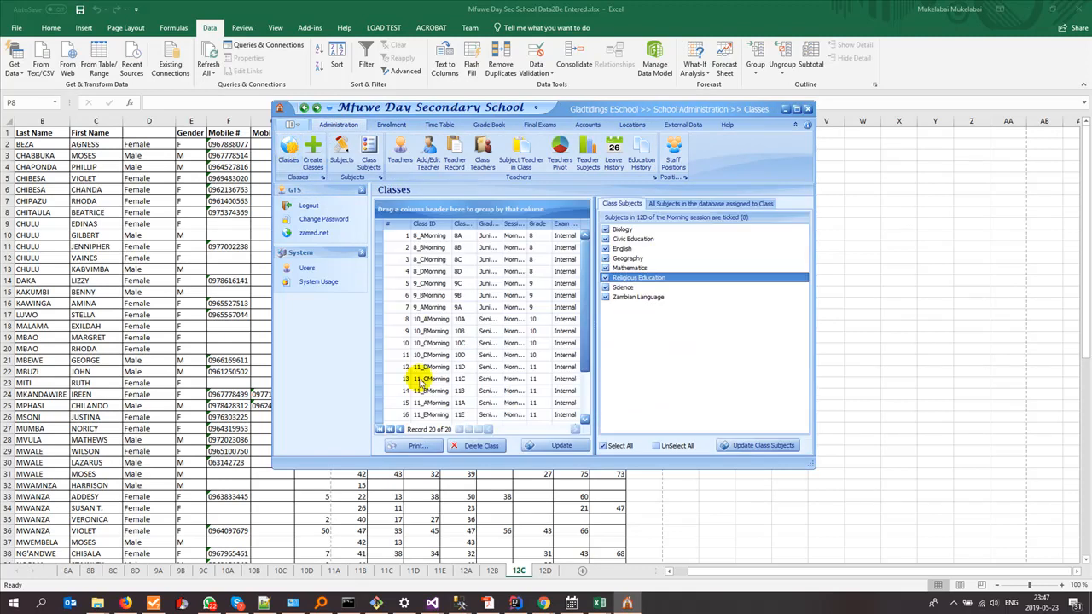
{"action": "left_click", "coordinate": [341, 161]}
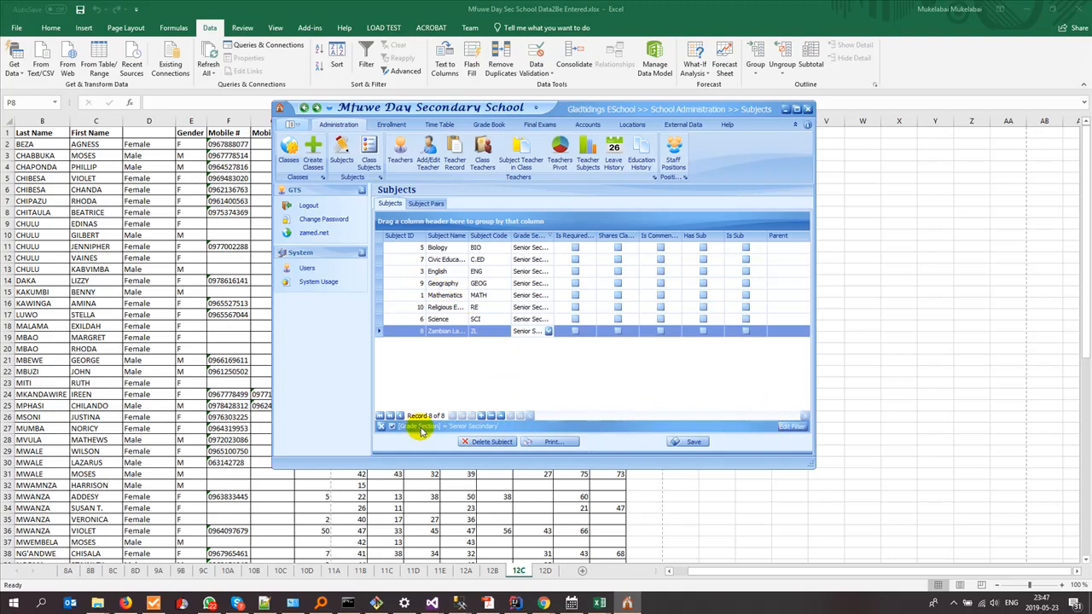
- Clear the Grade Section filter and move the Subjects window down-left to reveal the mark-sheet headings
{"action": "left_click", "coordinate": [382, 427]}
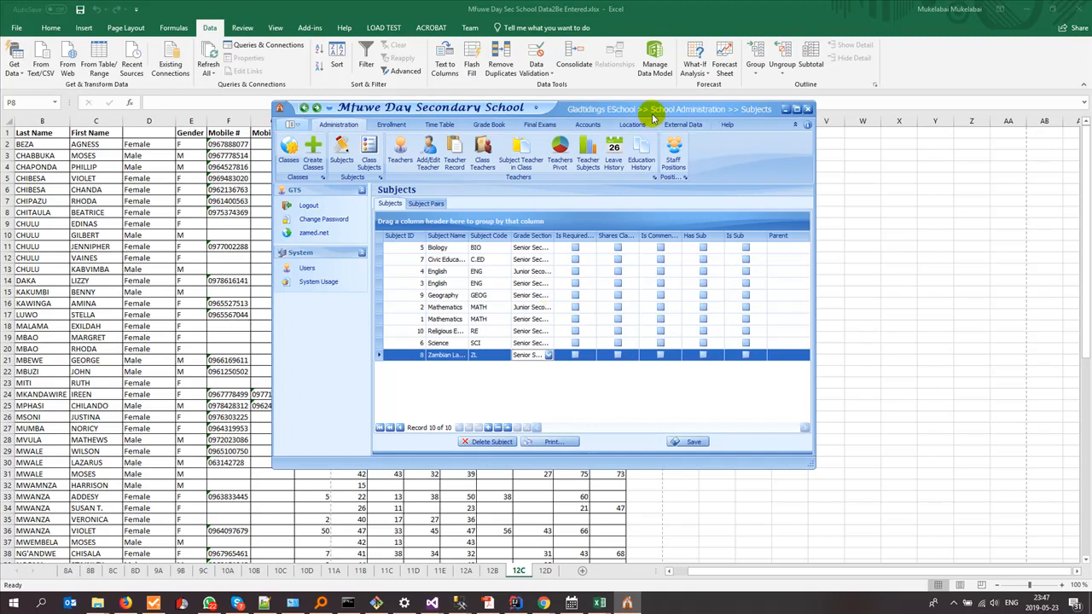
{"action": "left_click_drag", "start_coordinate": [652, 110], "coordinate": [623, 181]}
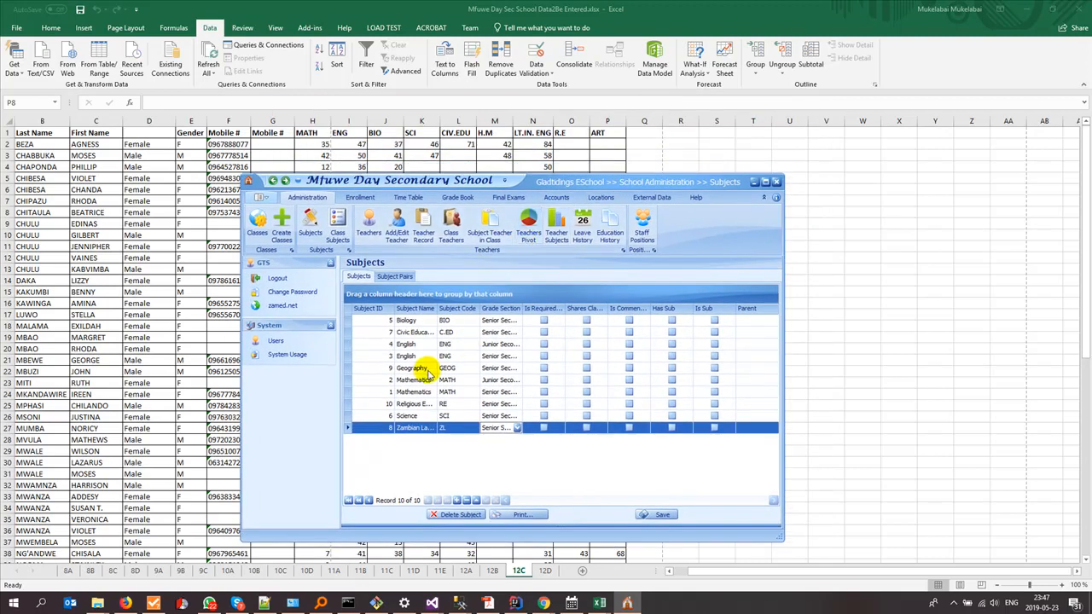
{"action": "key", "text": "ctrl+1"}
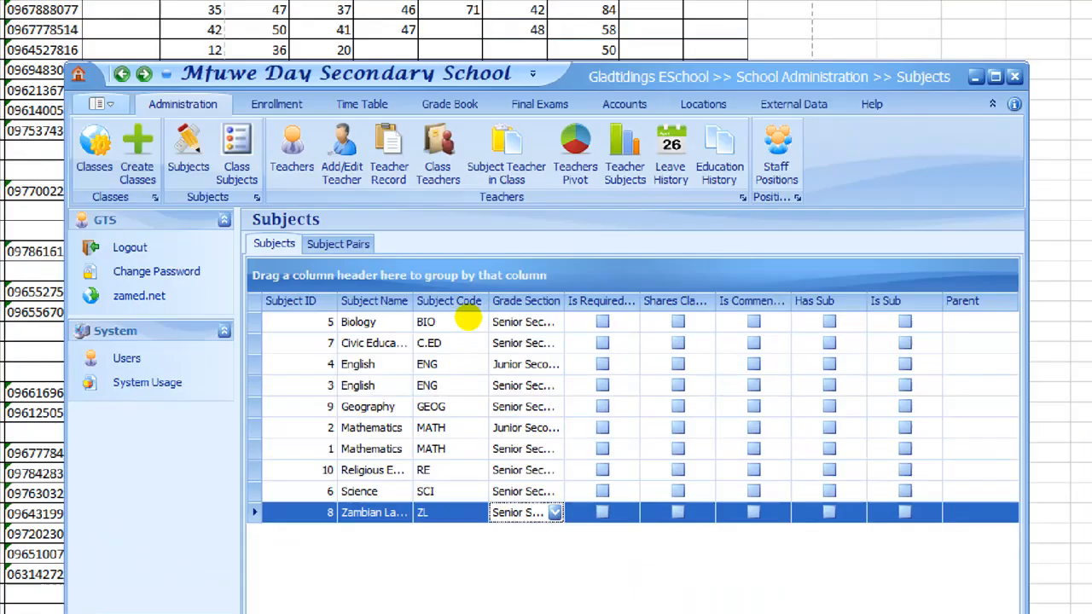
{"action": "left_click", "coordinate": [481, 314]}
{"action": "mouse_move", "coordinate": [533, 283]}
{"action": "left_mouse_down"}
{"action": "mouse_move", "coordinate": [508, 299]}
{"action": "mouse_move", "coordinate": [463, 295]}
{"action": "mouse_move", "coordinate": [563, 311]}
{"action": "mouse_move", "coordinate": [546, 290]}
{"action": "left_mouse_up"}
{"action": "key", "text": "Escape"}
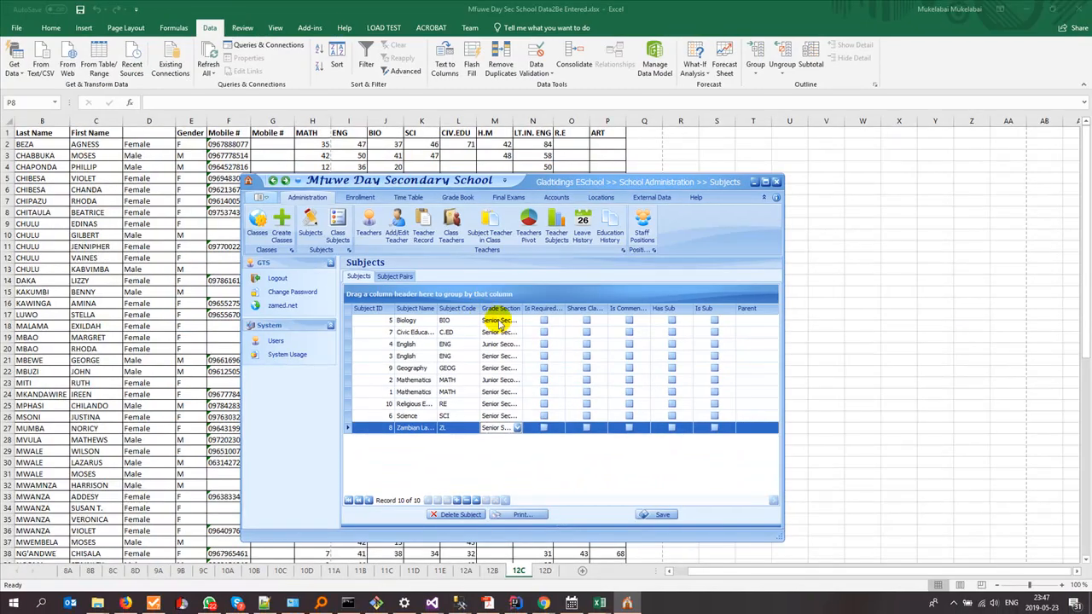
- Filter the Subjects list by Grade Section to Senior Secondary, showing eight subjects
{"action": "left_click", "coordinate": [517, 308]}
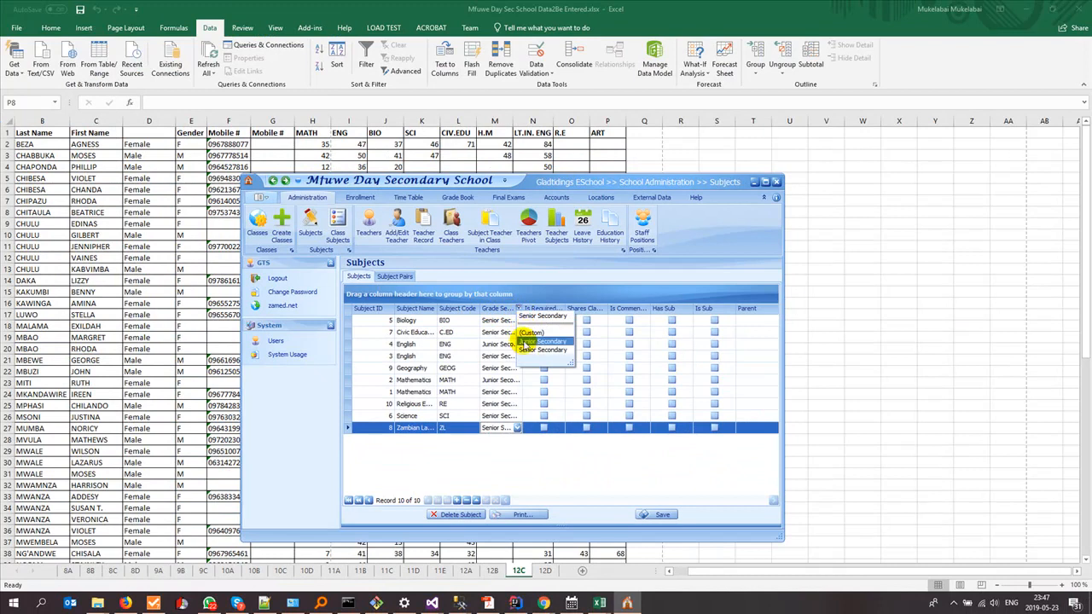
{"action": "left_click", "coordinate": [522, 350]}
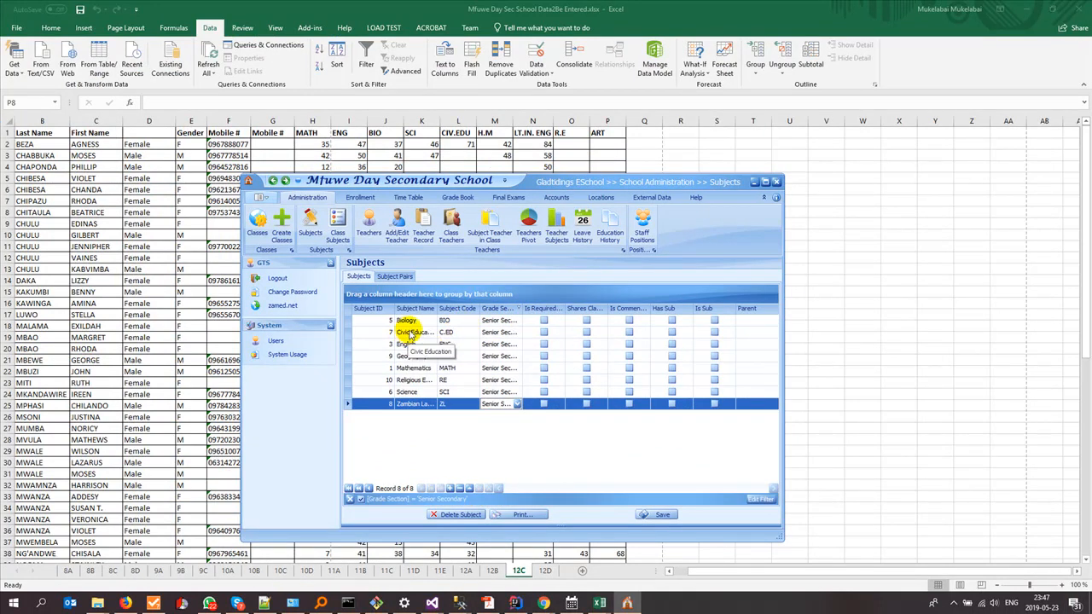
{"action": "key", "text": "ctrl+1"}
{"action": "left_click", "coordinate": [426, 312]}
{"action": "mouse_move", "coordinate": [329, 430]}
{"action": "left_mouse_down"}
{"action": "mouse_move", "coordinate": [306, 436]}
{"action": "mouse_move", "coordinate": [339, 444]}
{"action": "mouse_move", "coordinate": [340, 471]}
{"action": "left_mouse_up"}
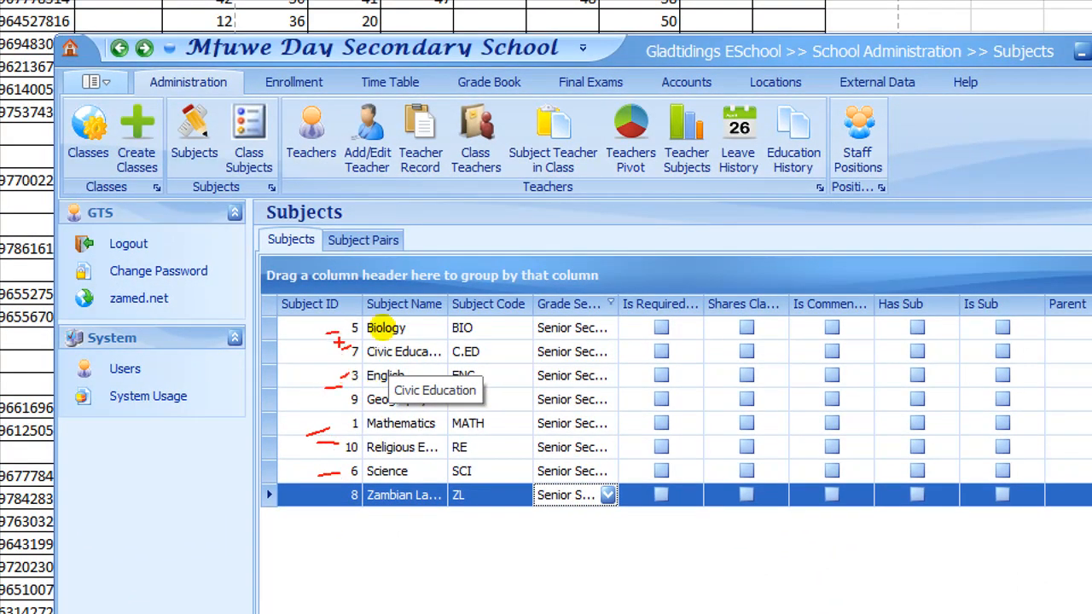
{"action": "key", "text": "Escape"}
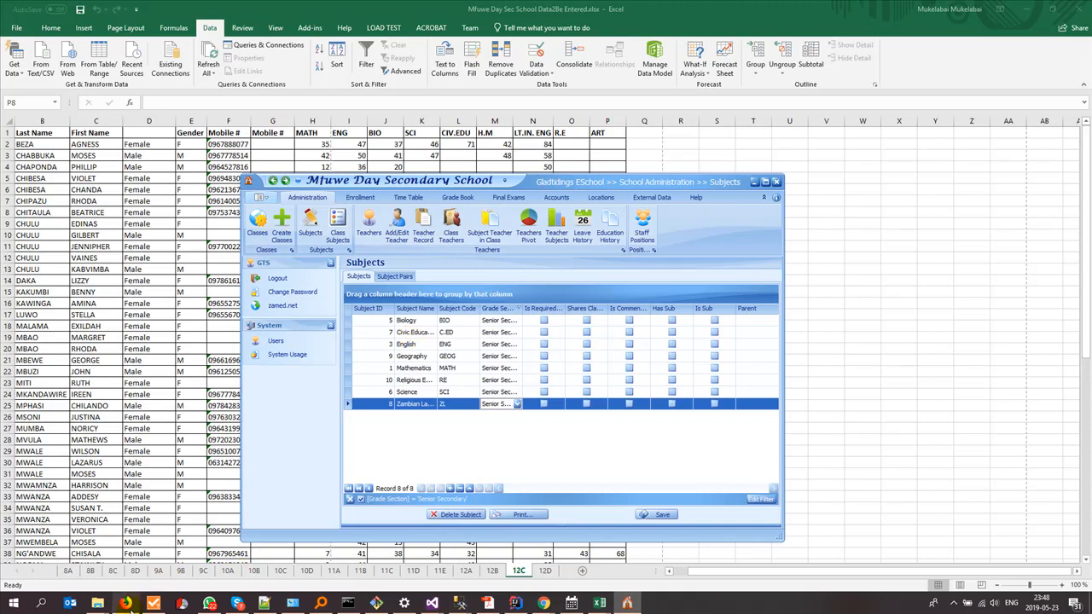
- In the zamed.net Subject Names page, set Items per page to 200 and refresh to list all 60 subjects
{"action": "left_click", "coordinate": [126, 603]}
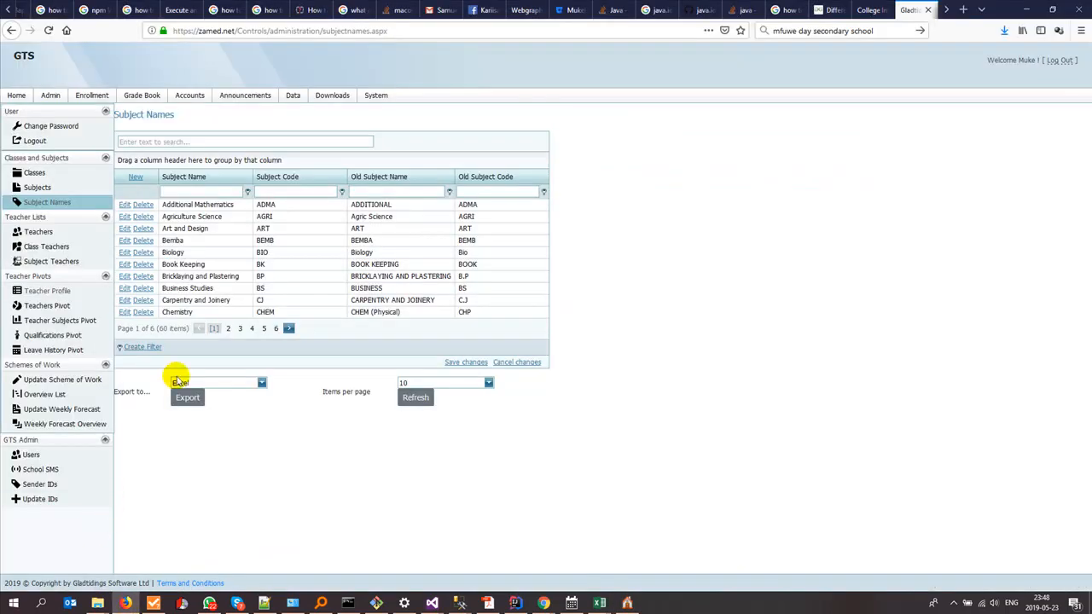
{"action": "left_click", "coordinate": [422, 384]}
{"action": "left_click", "coordinate": [407, 453]}
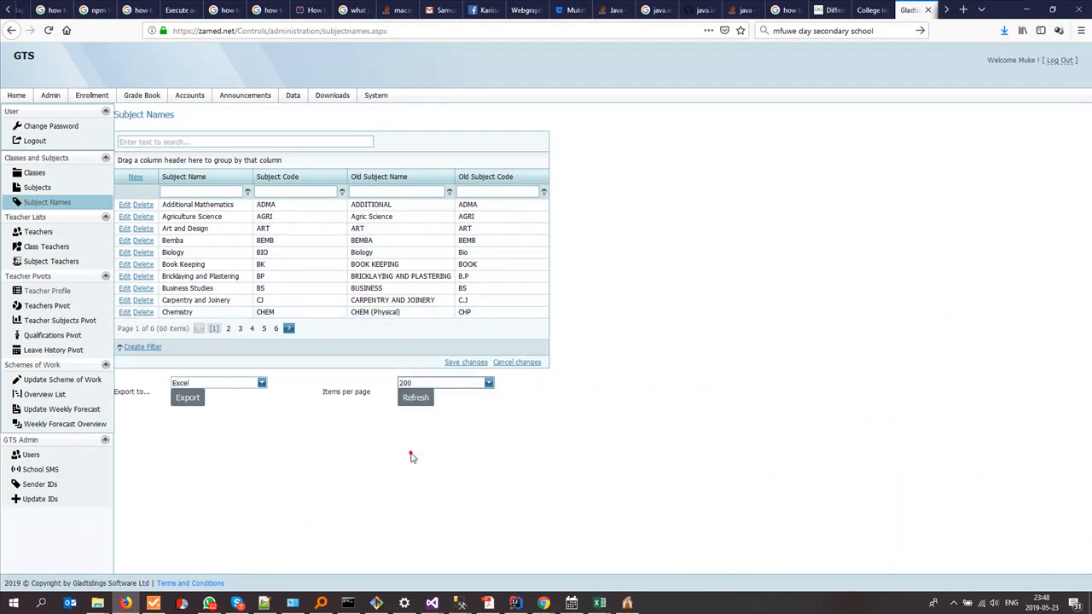
{"action": "left_click", "coordinate": [418, 399]}
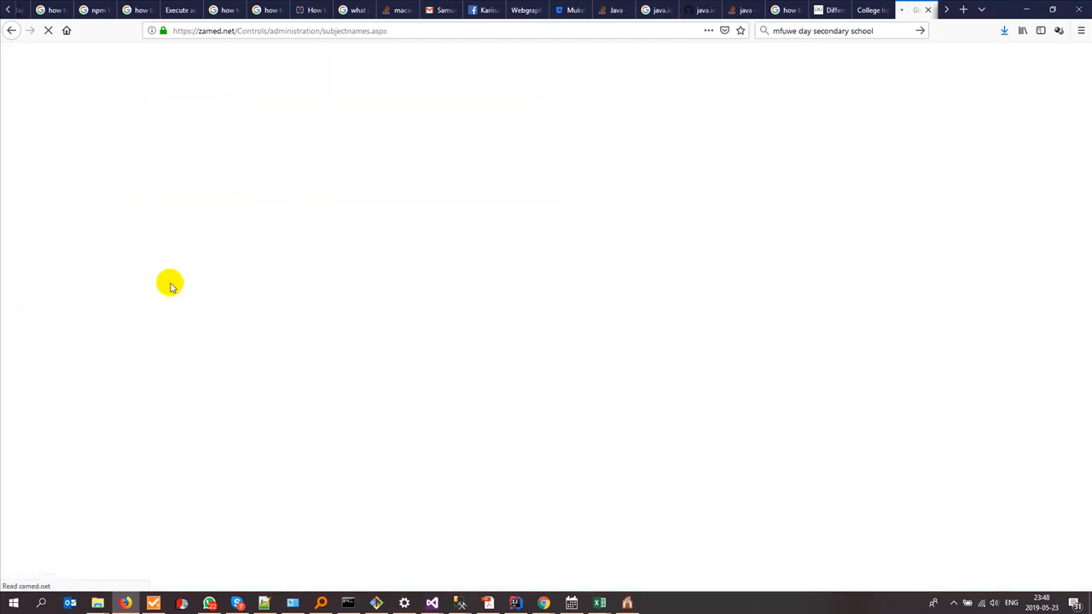
{"action": "scroll", "coordinate": [207, 439], "scroll_direction": "down", "scroll_amount": 4}
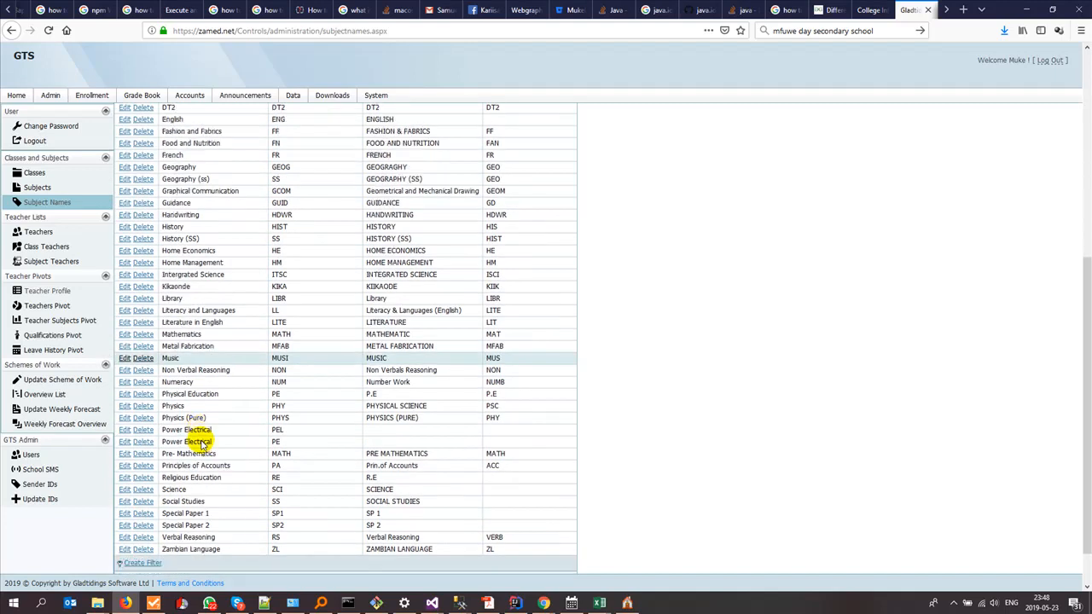
{"action": "scroll", "coordinate": [202, 443], "scroll_direction": "down", "scroll_amount": 2}
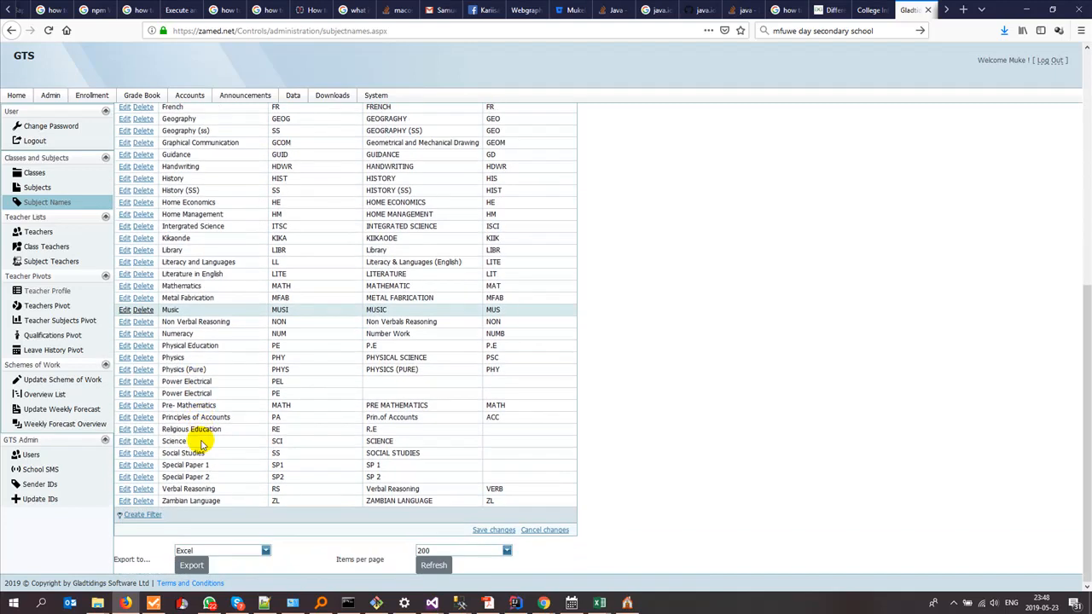
{"action": "scroll", "coordinate": [202, 443], "scroll_direction": "up", "scroll_amount": 6}
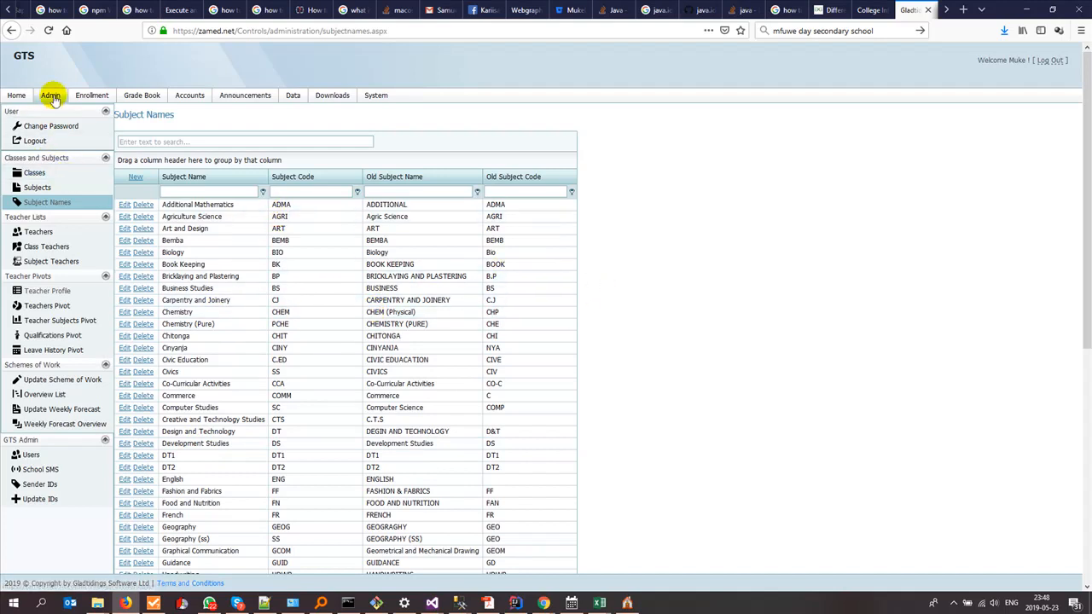
{"action": "key", "text": "ctrl+1"}
{"action": "left_click", "coordinate": [76, 202]}
{"action": "left_click_drag", "start_coordinate": [61, 215], "coordinate": [128, 220]}
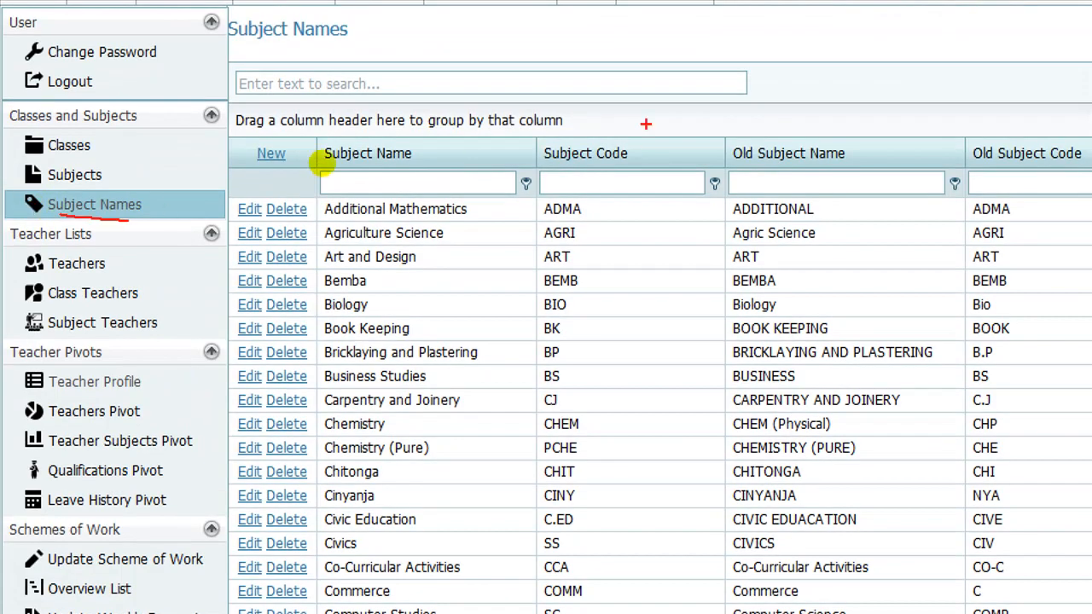
{"action": "left_click_drag", "start_coordinate": [495, 209], "coordinate": [513, 573]}
{"action": "left_click_drag", "start_coordinate": [635, 179], "coordinate": [639, 461]}
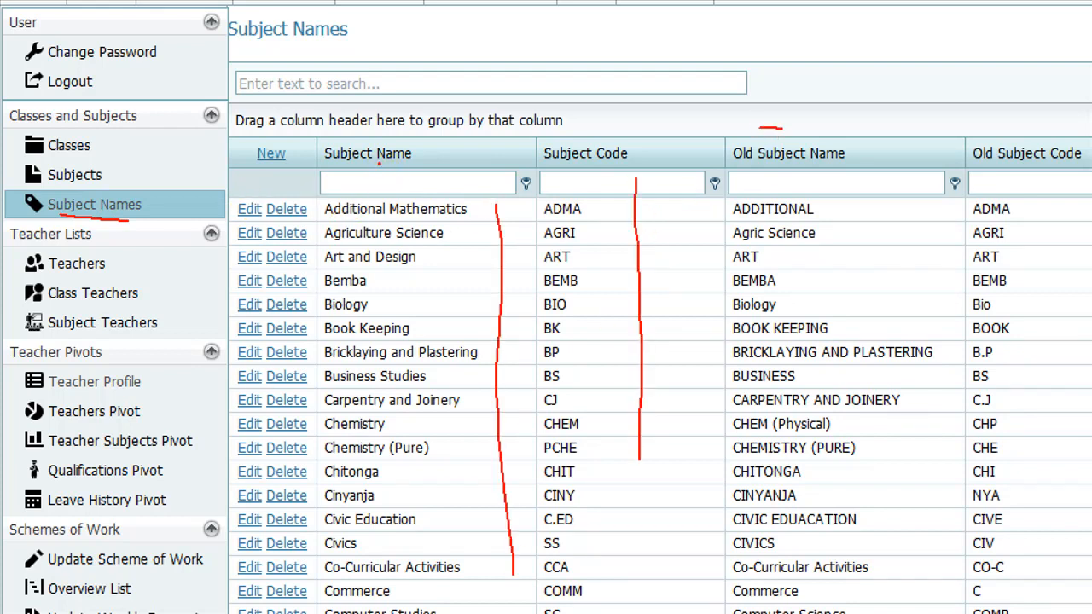
{"action": "left_click_drag", "start_coordinate": [760, 128], "coordinate": [1077, 111]}
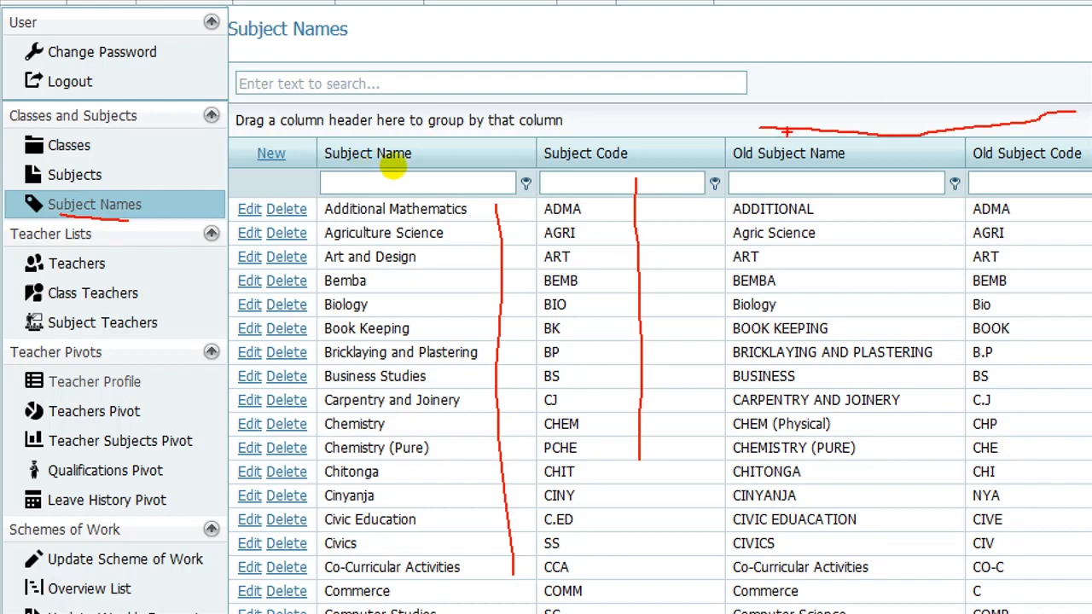
{"action": "mouse_move", "coordinate": [879, 154]}
{"action": "left_mouse_down"}
{"action": "mouse_move", "coordinate": [958, 418]}
{"action": "mouse_move", "coordinate": [939, 607]}
{"action": "left_mouse_up"}
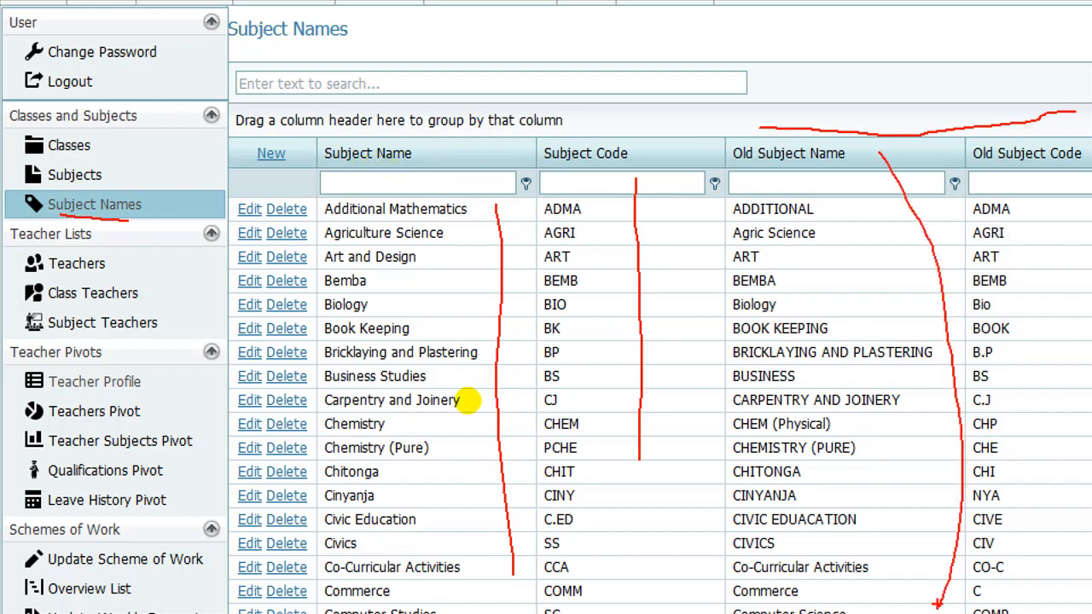
{"action": "mouse_move", "coordinate": [589, 150]}
{"action": "left_mouse_down"}
{"action": "mouse_move", "coordinate": [200, 465]}
{"action": "mouse_move", "coordinate": [649, 366]}
{"action": "mouse_move", "coordinate": [508, 106]}
{"action": "left_mouse_up"}
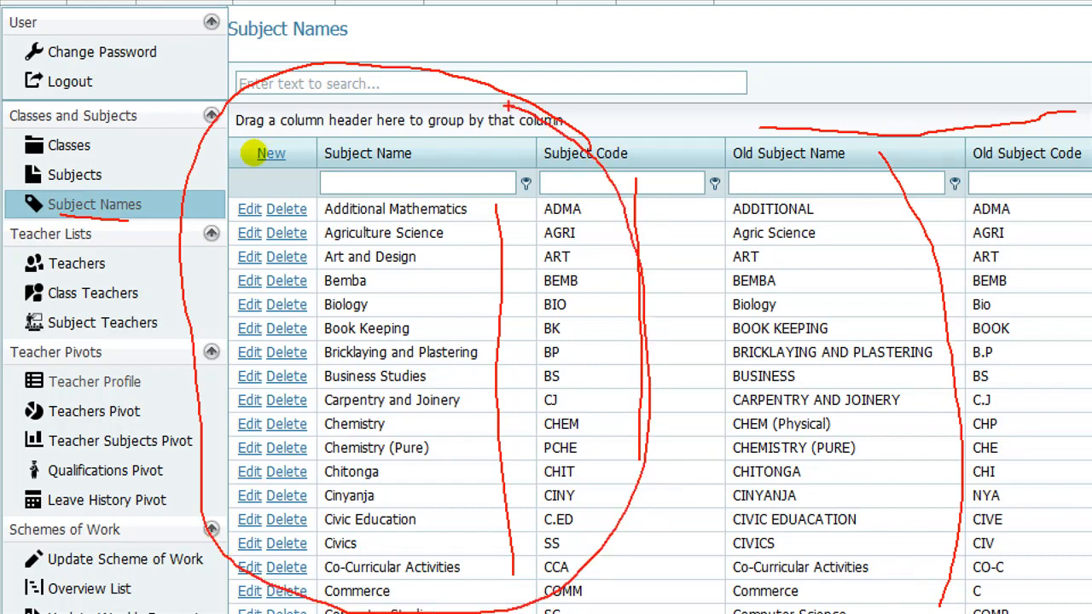
{"action": "key", "text": "Escape"}
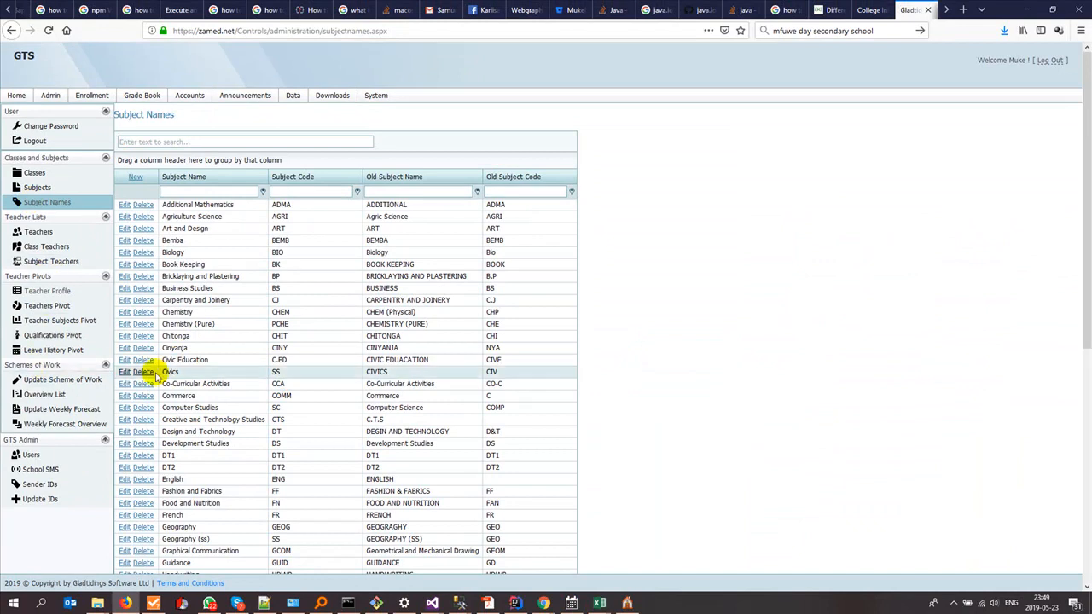
- Find Home Management (code HM) in Subject Names, cancel its edit, and return to eSchool Subjects
{"action": "scroll", "coordinate": [233, 361], "scroll_direction": "down", "scroll_amount": 5}
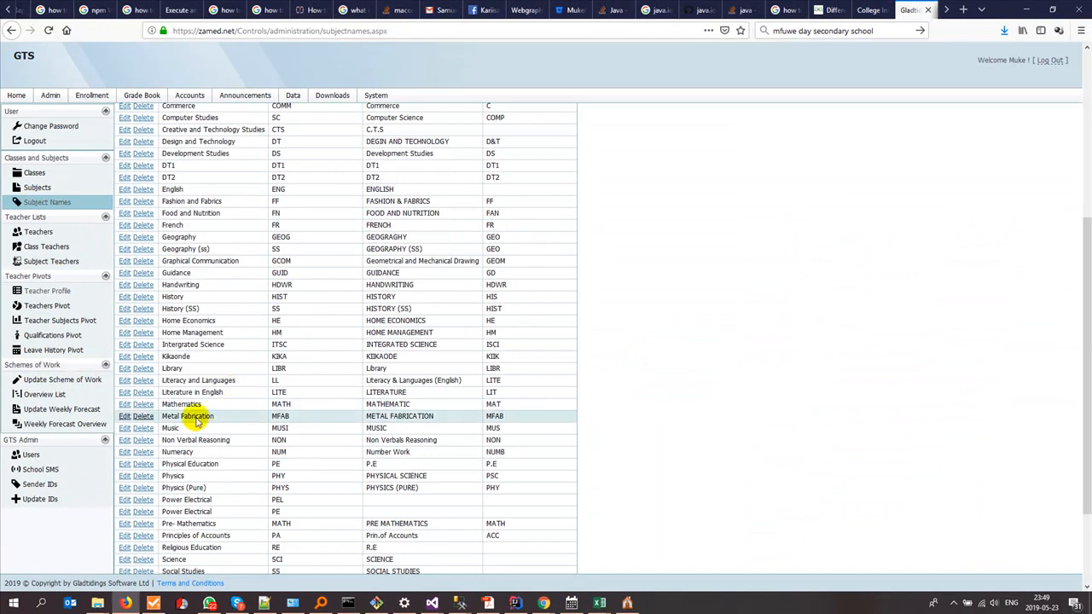
{"action": "key", "text": "ctrl+1"}
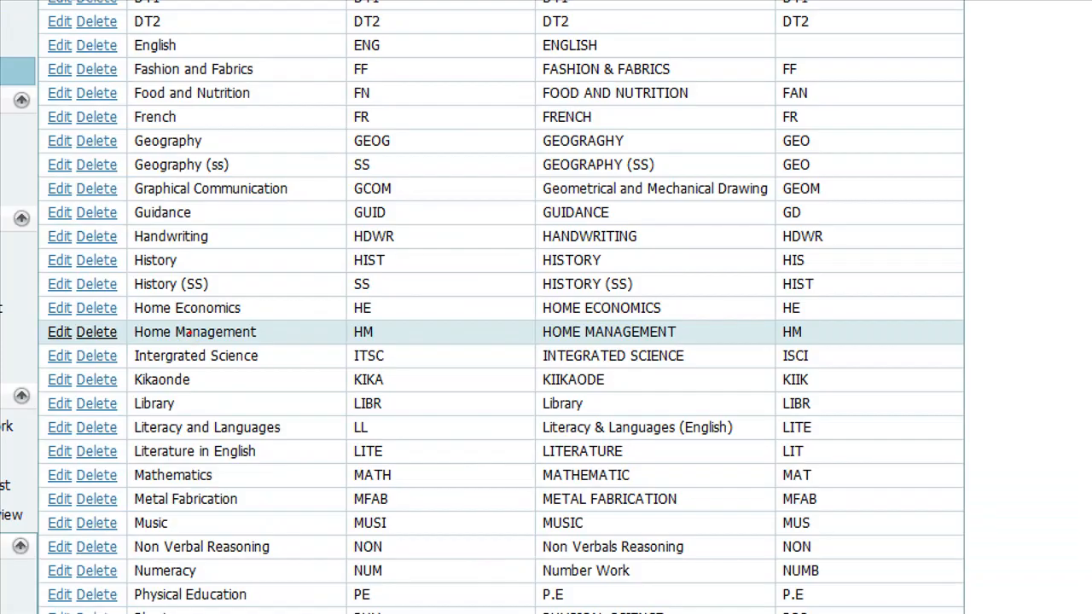
{"action": "left_click_drag", "start_coordinate": [162, 345], "coordinate": [232, 349]}
{"action": "left_click", "coordinate": [278, 337]}
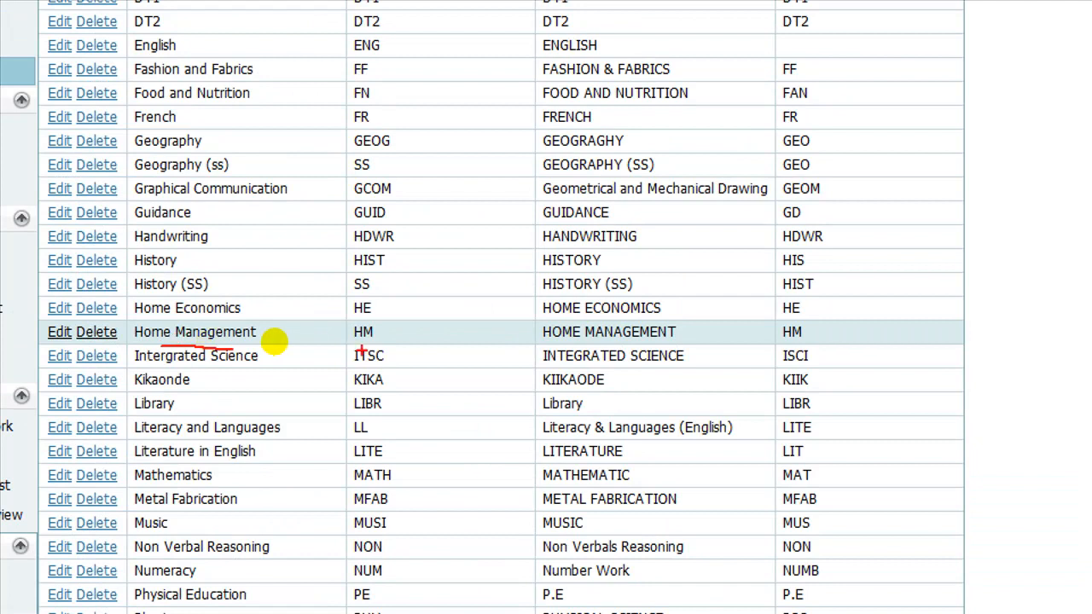
{"action": "key", "text": "Escape"}
{"action": "left_click", "coordinate": [226, 330]}
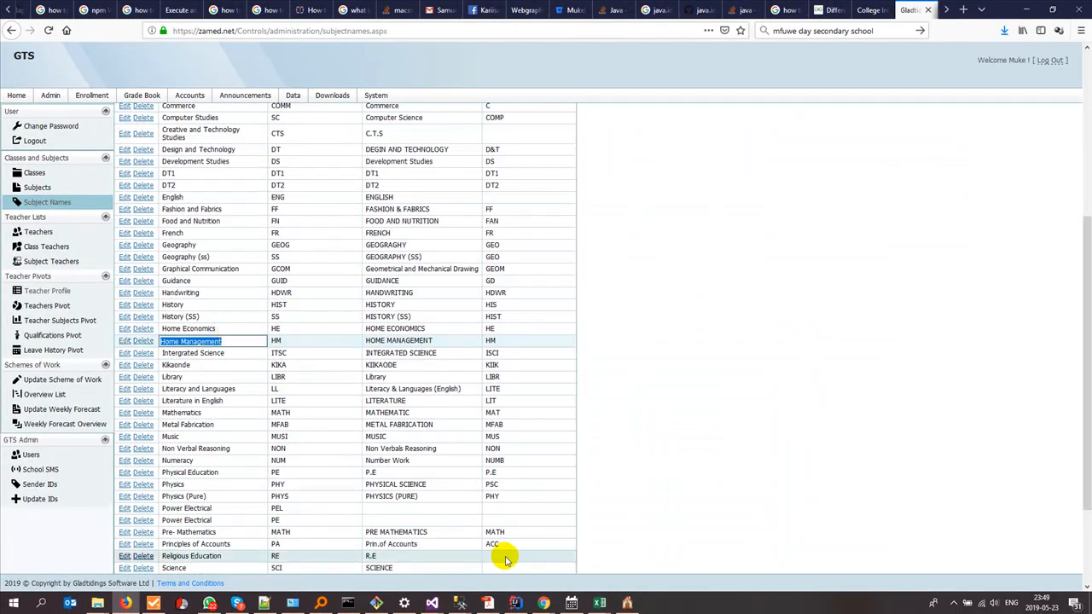
{"action": "left_click", "coordinate": [624, 597]}
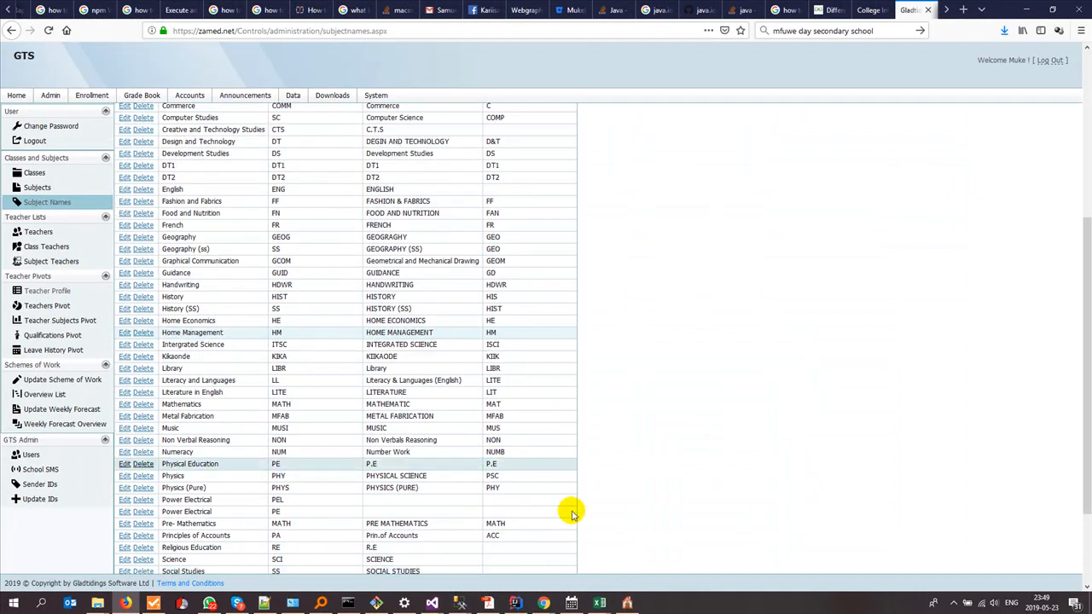
{"action": "left_click", "coordinate": [628, 603]}
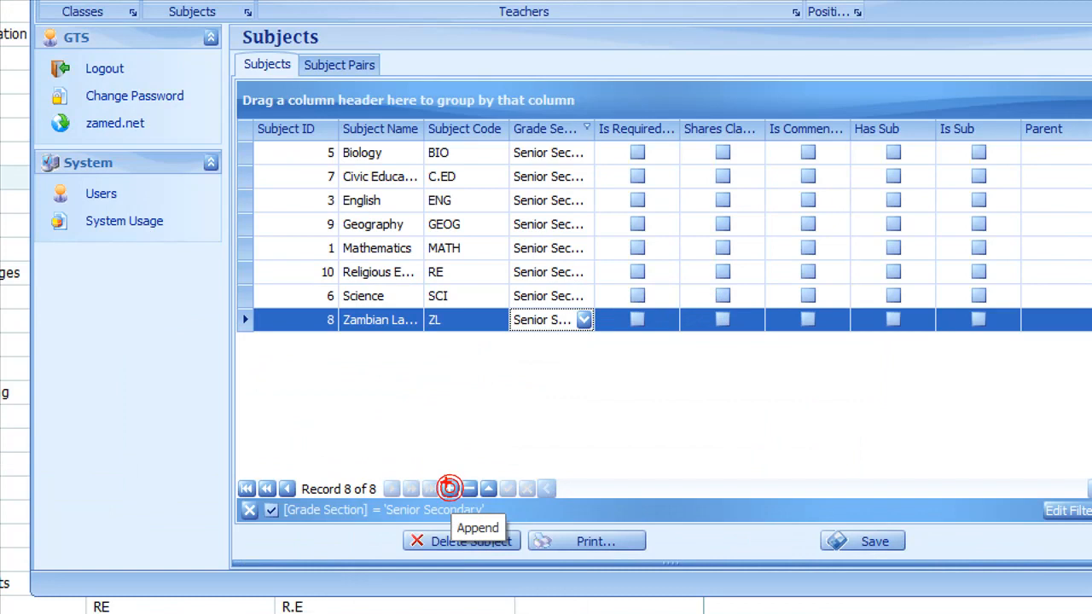
- Cancel the half-entered appended subject row and drag the Subject ID column out of the grid
{"action": "left_click", "coordinate": [450, 488]}
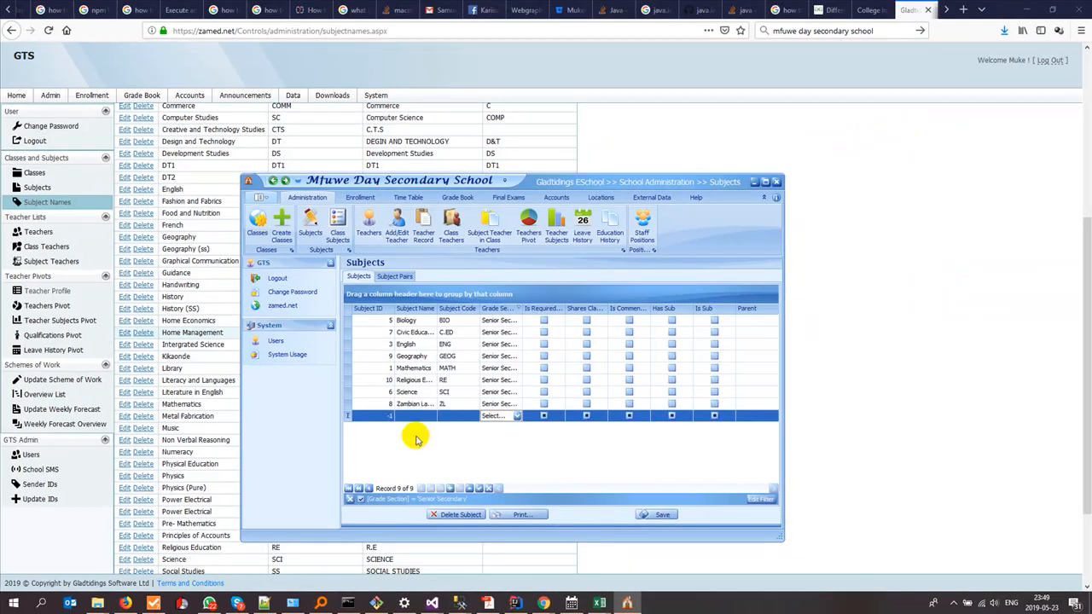
{"action": "left_click", "coordinate": [416, 417]}
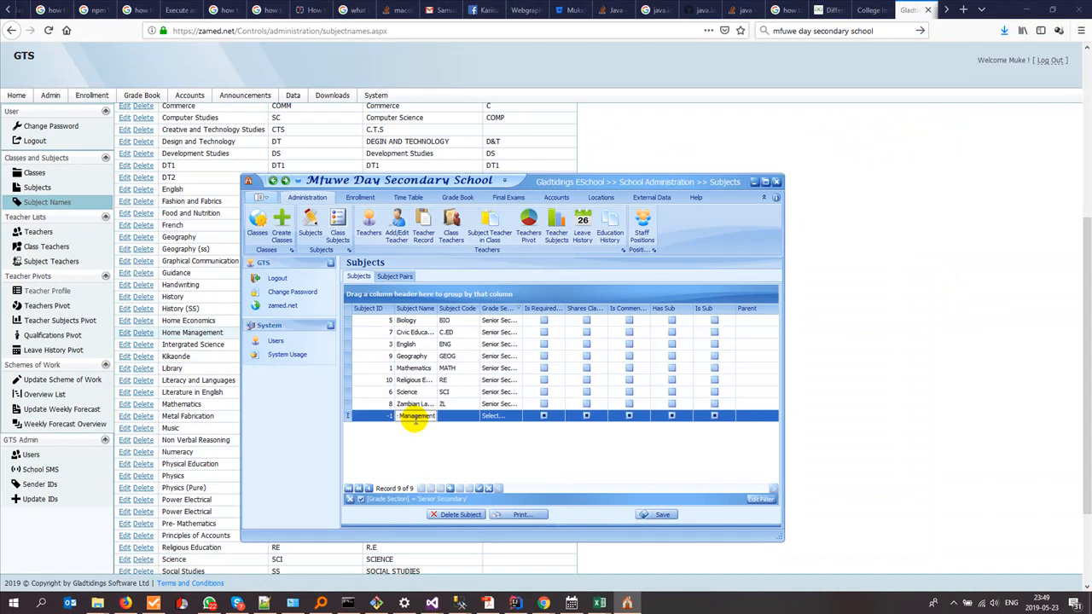
{"action": "key", "text": "Tab"}
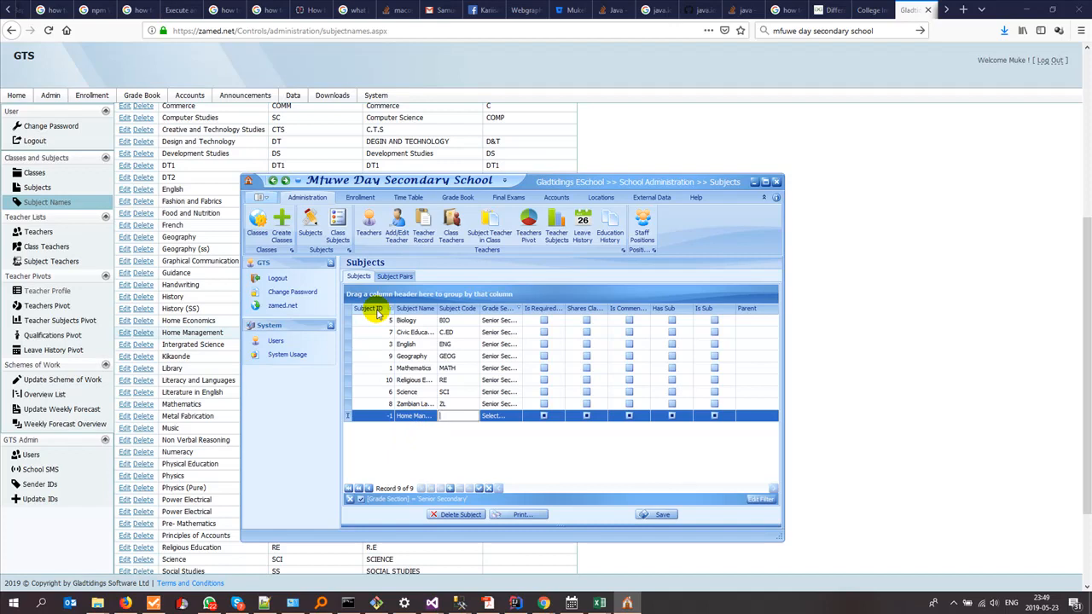
{"action": "left_click", "coordinate": [351, 501]}
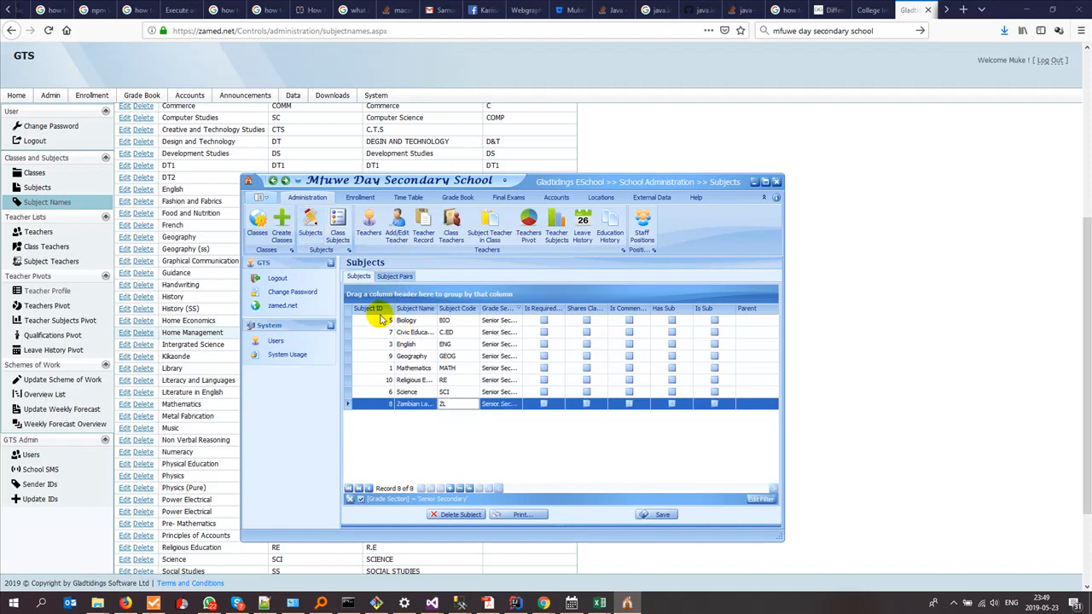
{"action": "left_click_drag", "start_coordinate": [376, 309], "coordinate": [806, 277]}
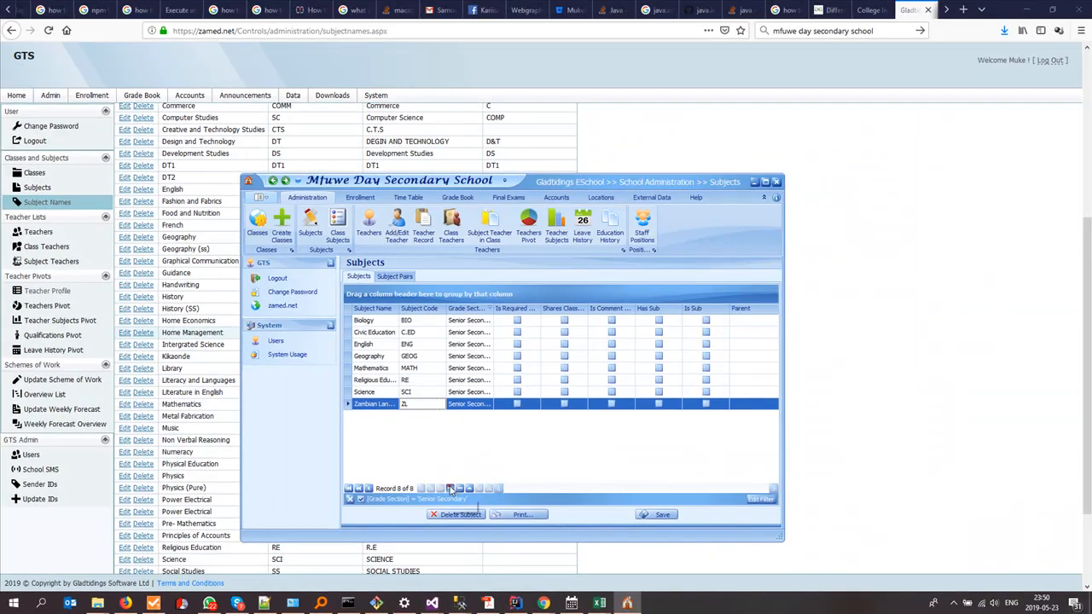
- Add a Home Management subject with code HM in the Senior Secondary grade section
{"action": "left_click", "coordinate": [451, 489]}
{"action": "left_click", "coordinate": [377, 420]}
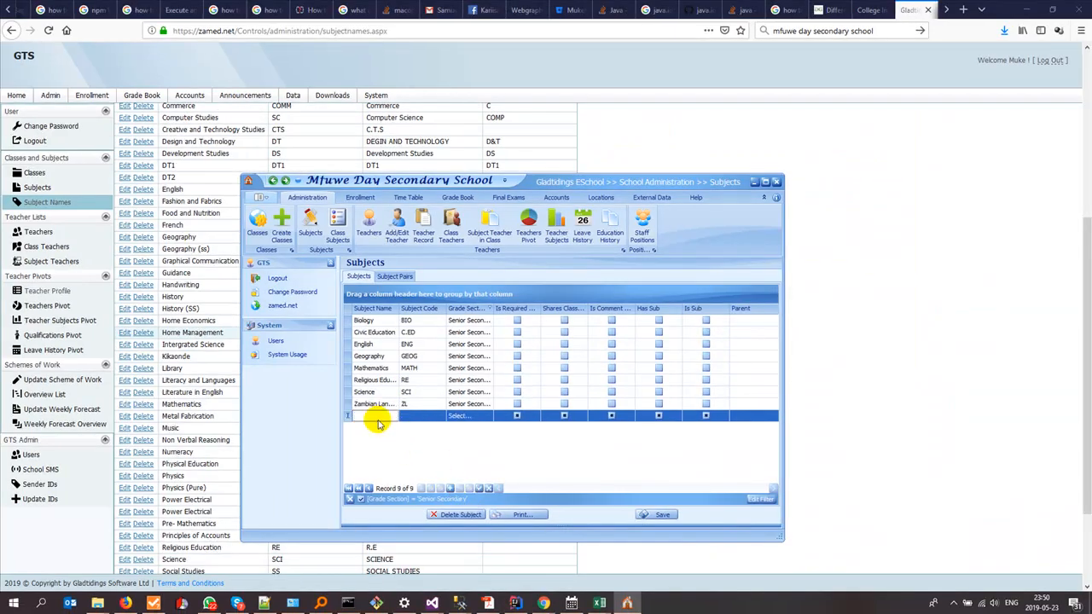
{"action": "type", "text": "Home Management"}
{"action": "left_click", "coordinate": [408, 415]}
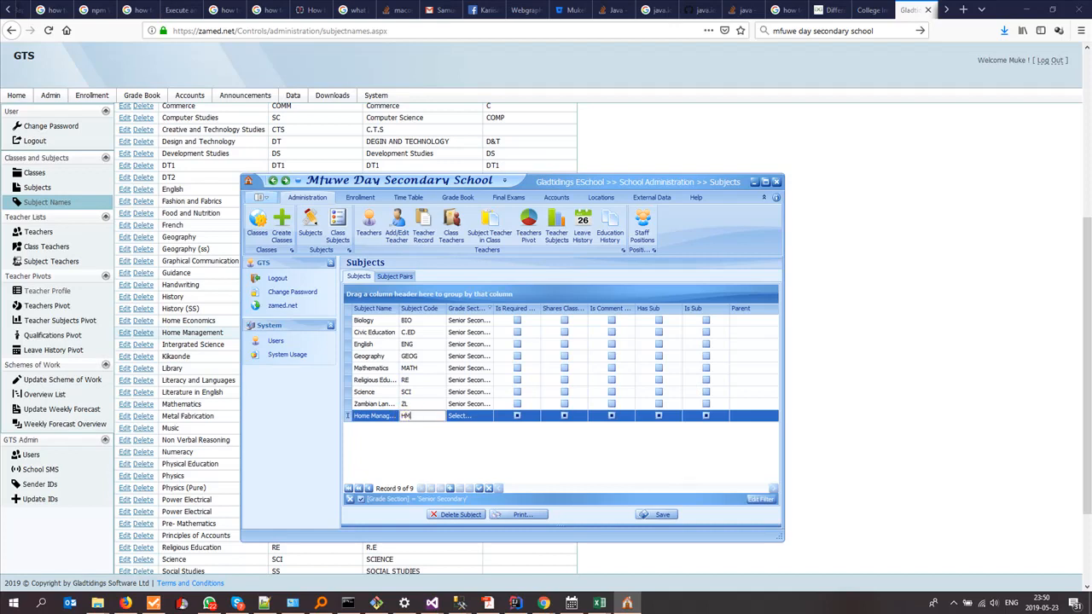
{"action": "left_click", "coordinate": [452, 415]}
{"action": "left_click", "coordinate": [488, 416]}
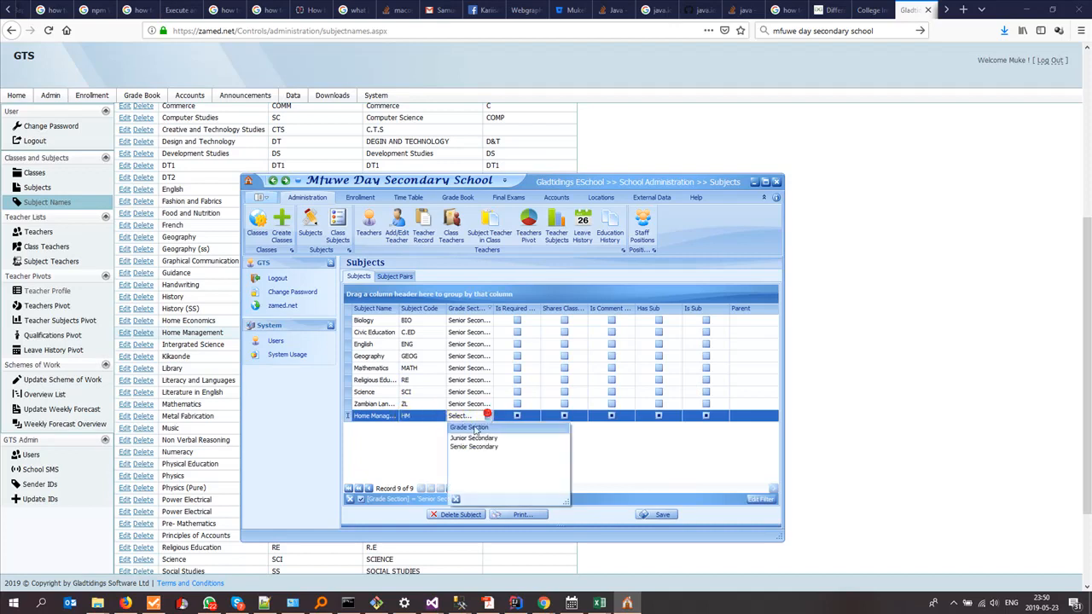
{"action": "left_click", "coordinate": [468, 448]}
{"action": "left_click", "coordinate": [467, 451]}
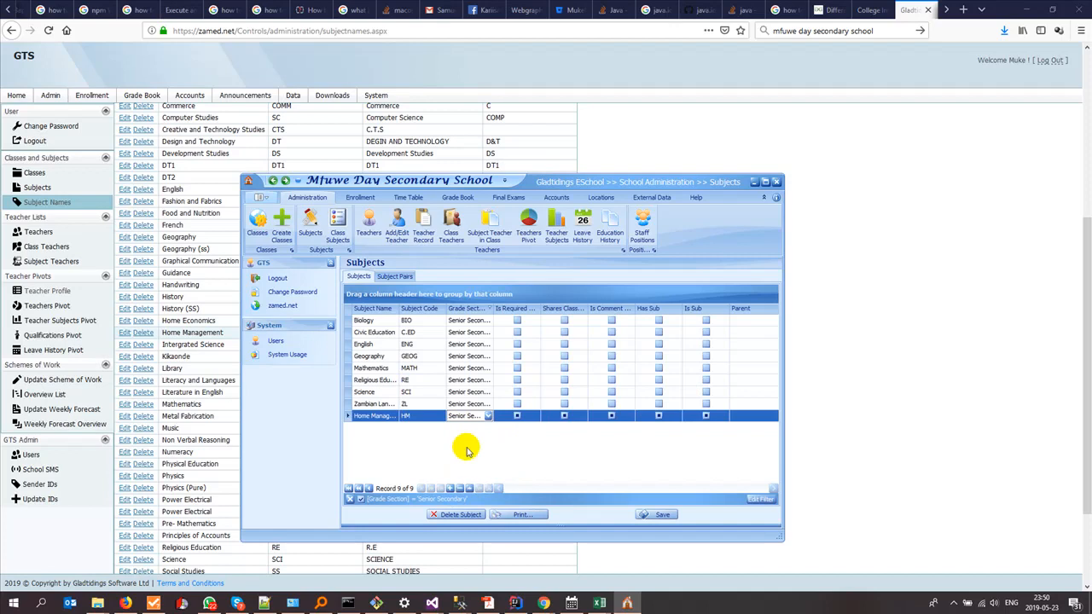
{"action": "left_click", "coordinate": [600, 603]}
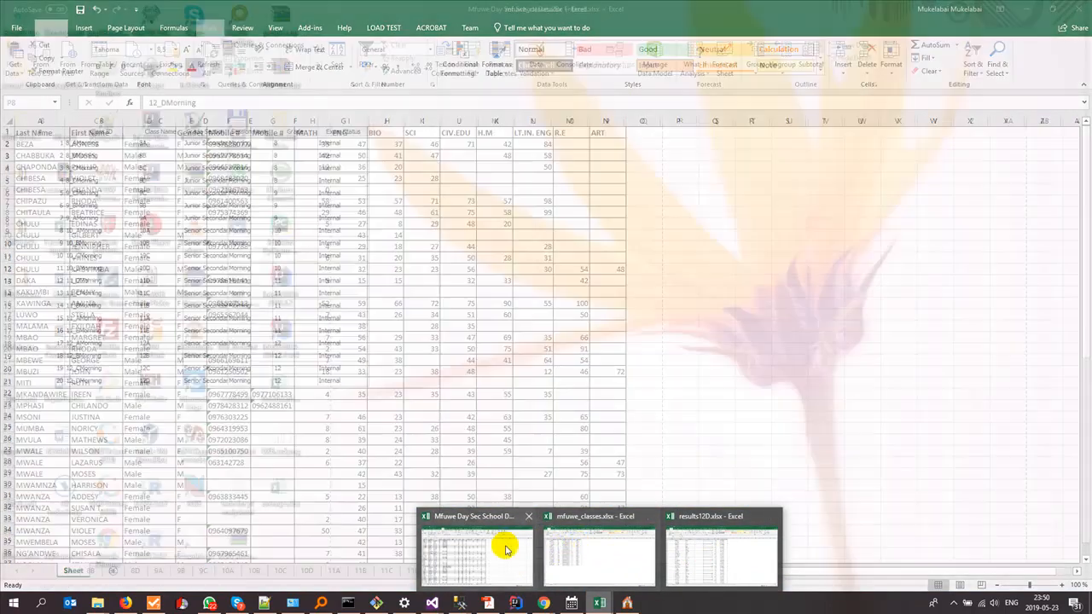
- Check the Mfuwe workbook's 12C subject columns, then return to the zamed.net Subject Names list
{"action": "left_click", "coordinate": [506, 549]}
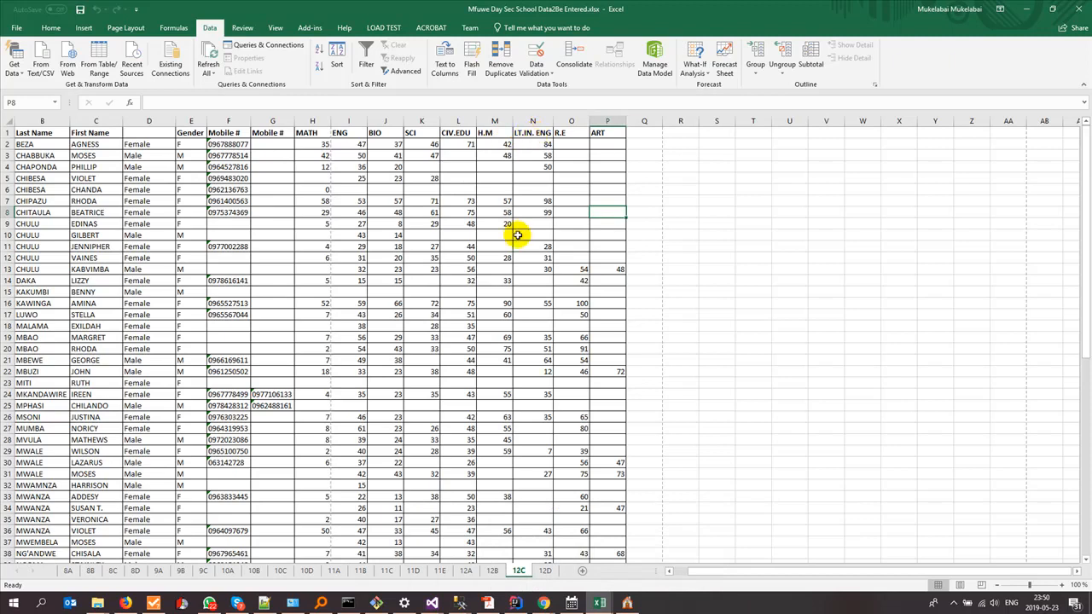
{"action": "key", "text": "alt+Tab"}
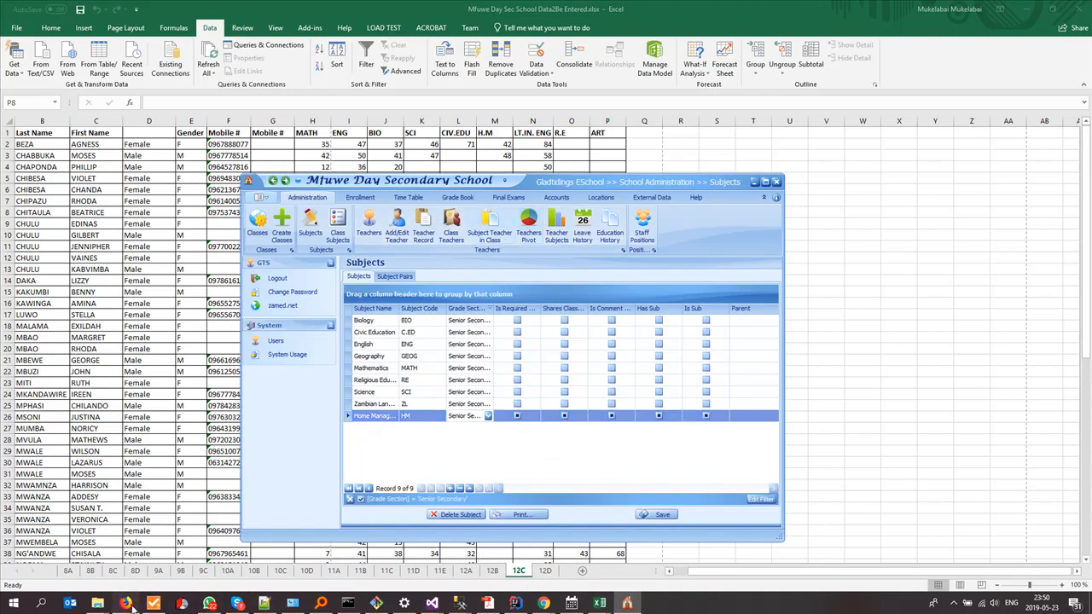
{"action": "left_click", "coordinate": [125, 603]}
{"action": "scroll", "coordinate": [213, 362], "scroll_direction": "down", "scroll_amount": 3}
{"action": "scroll", "coordinate": [213, 361], "scroll_direction": "up", "scroll_amount": 8}
{"action": "scroll", "coordinate": [213, 361], "scroll_direction": "down", "scroll_amount": 2}
{"action": "scroll", "coordinate": [213, 365], "scroll_direction": "down", "scroll_amount": 1}
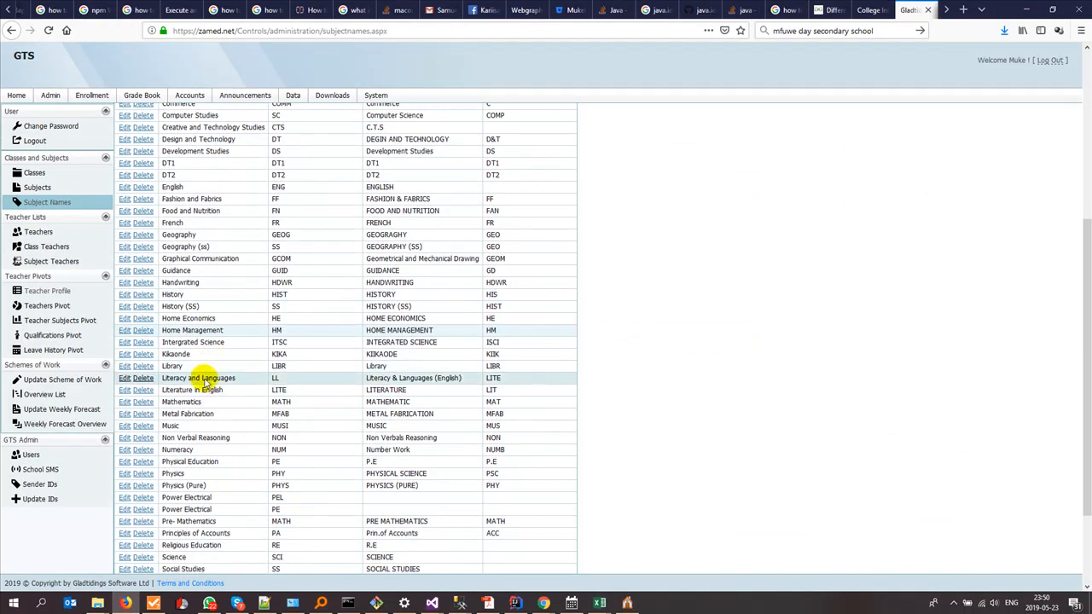
- Copy 'Literature in English' from the portal into a newly appended eSchool subject row
{"action": "double_click", "coordinate": [230, 390]}
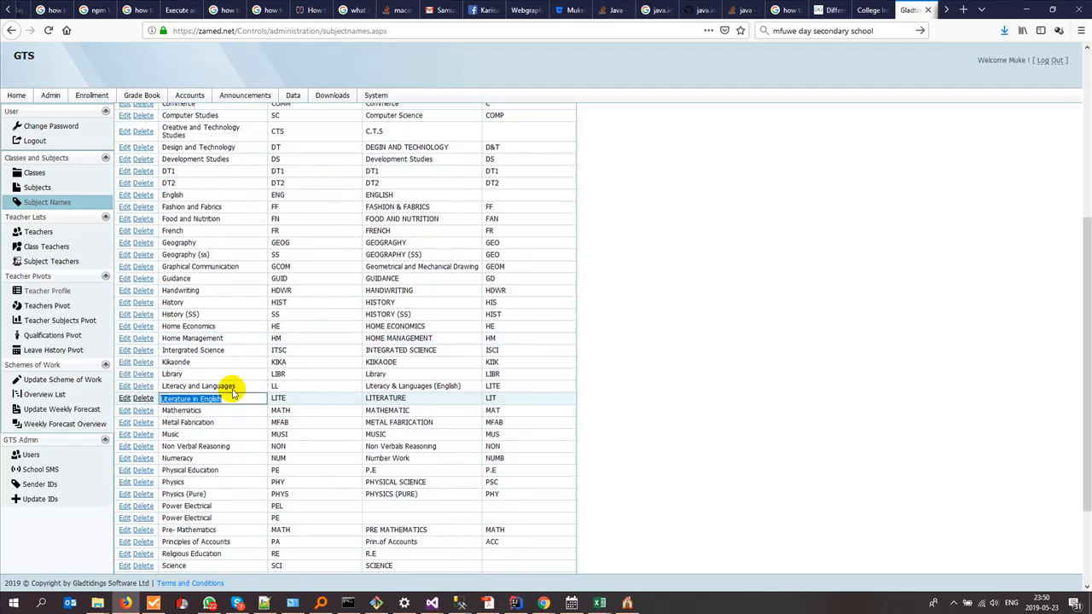
{"action": "key", "text": "alt+Tab"}
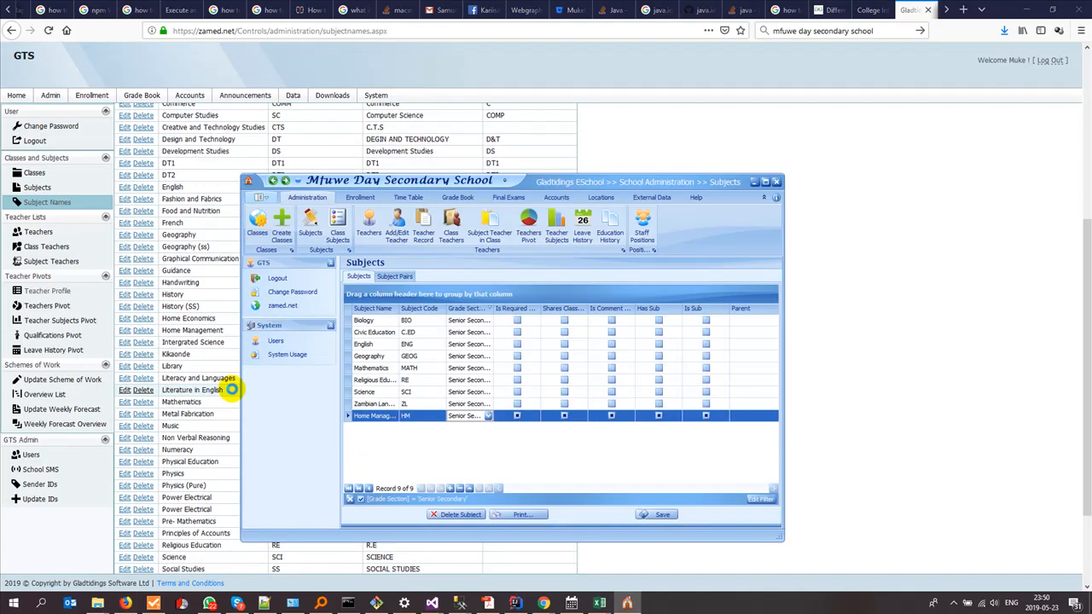
{"action": "left_click", "coordinate": [232, 390]}
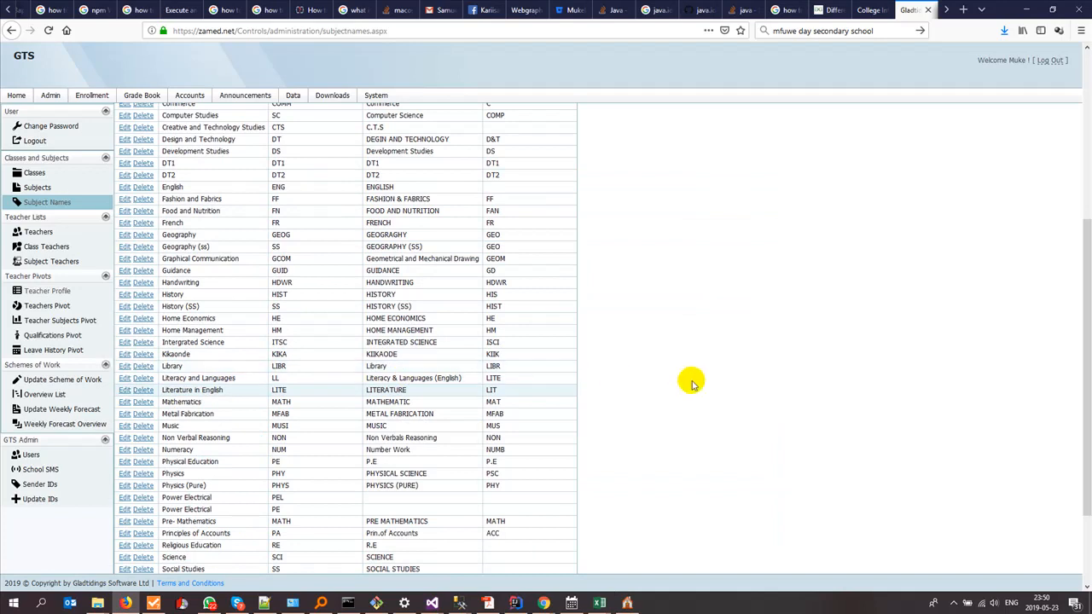
{"action": "scroll", "coordinate": [649, 397], "scroll_direction": "up", "scroll_amount": 5}
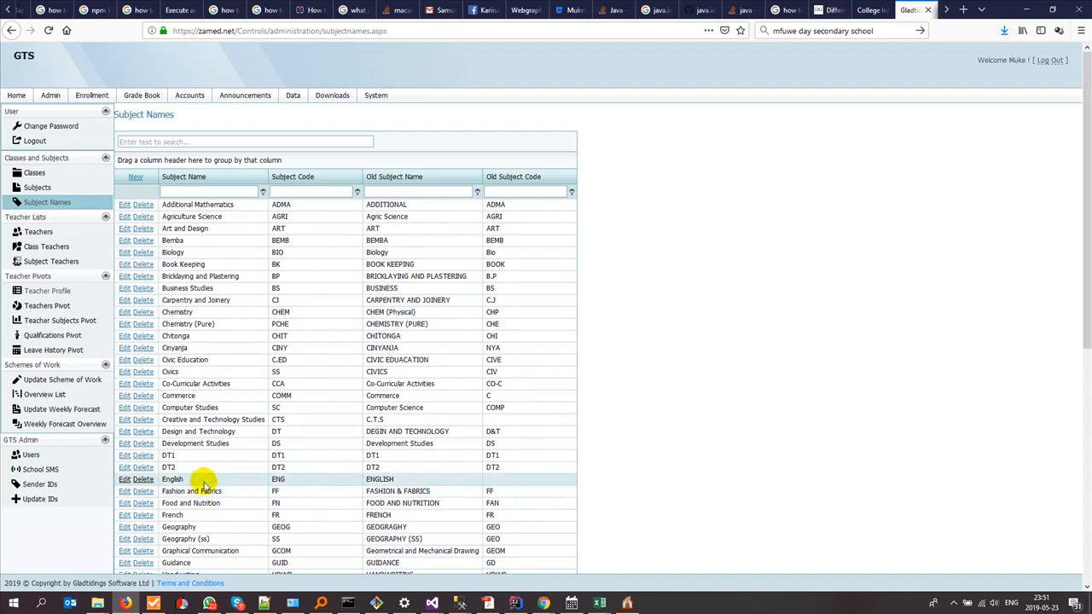
{"action": "left_click", "coordinate": [626, 603]}
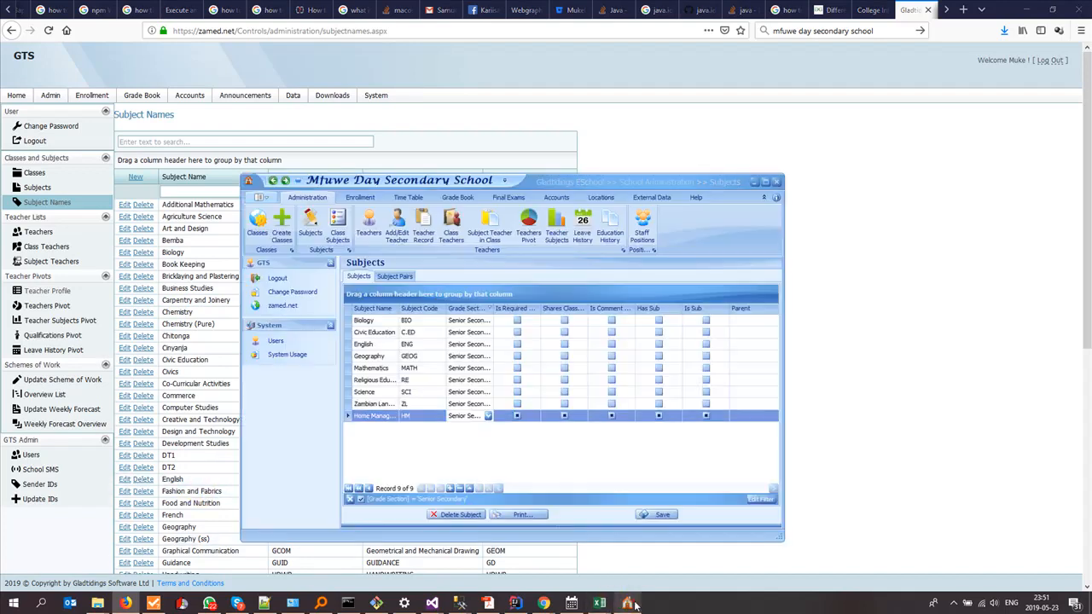
{"action": "left_click", "coordinate": [453, 491]}
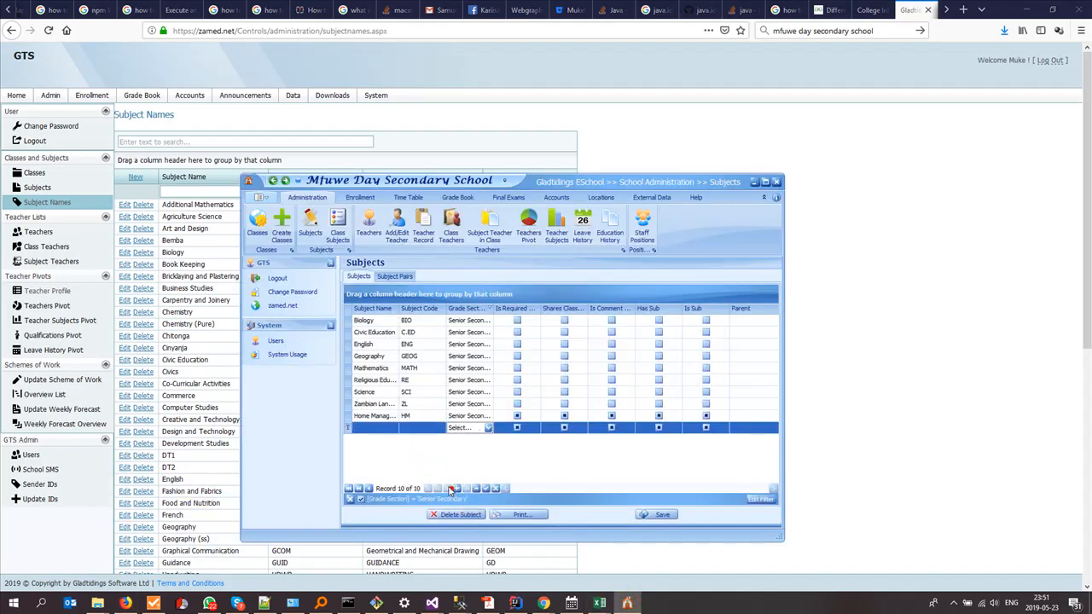
{"action": "left_click", "coordinate": [389, 428]}
{"action": "left_click", "coordinate": [424, 431]}
- Copy the code LITE from the portal and set the Literature row to Senior Secondary
{"action": "left_click", "coordinate": [821, 403]}
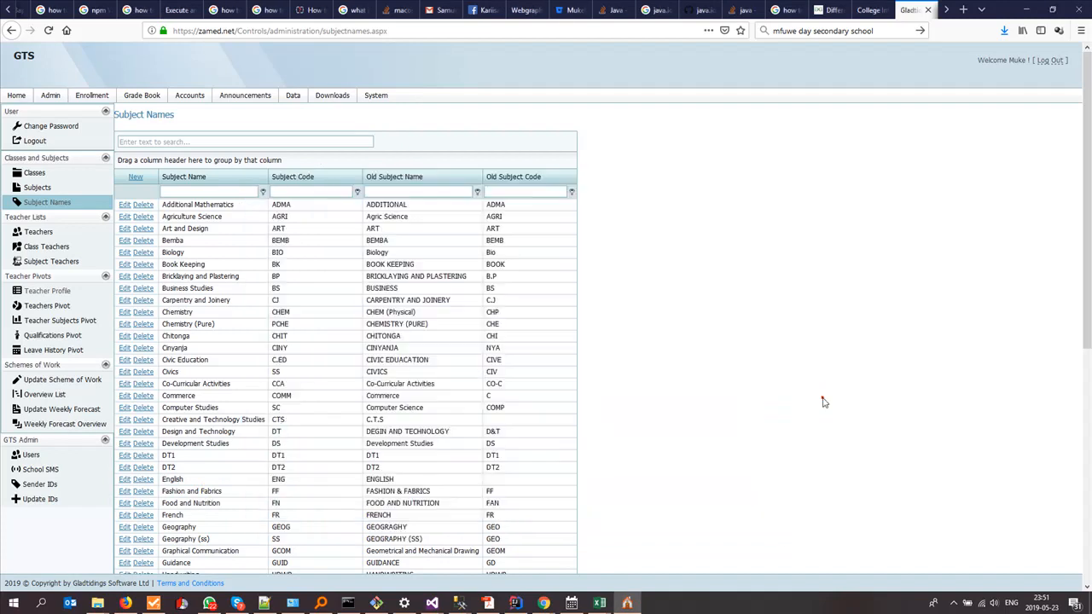
{"action": "scroll", "coordinate": [281, 451], "scroll_direction": "down", "scroll_amount": 5}
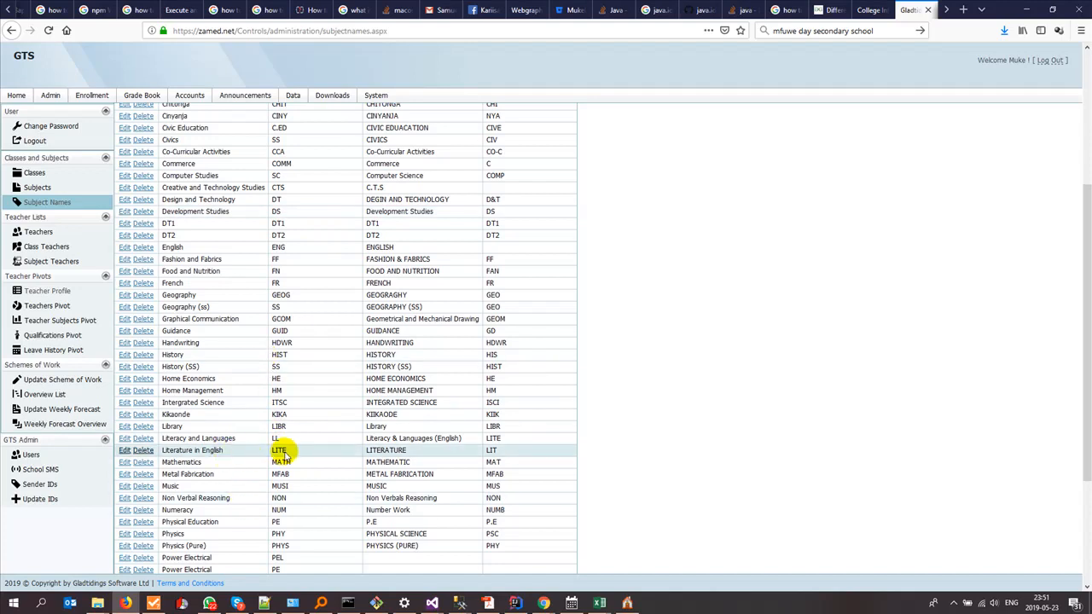
{"action": "double_click", "coordinate": [289, 450]}
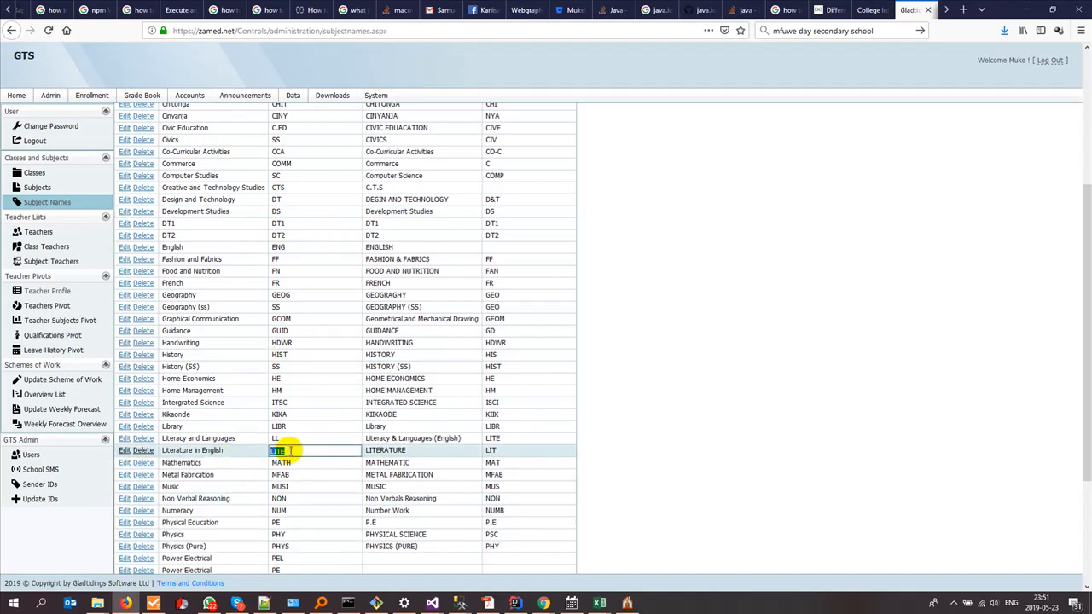
{"action": "key", "text": "alt+Tab"}
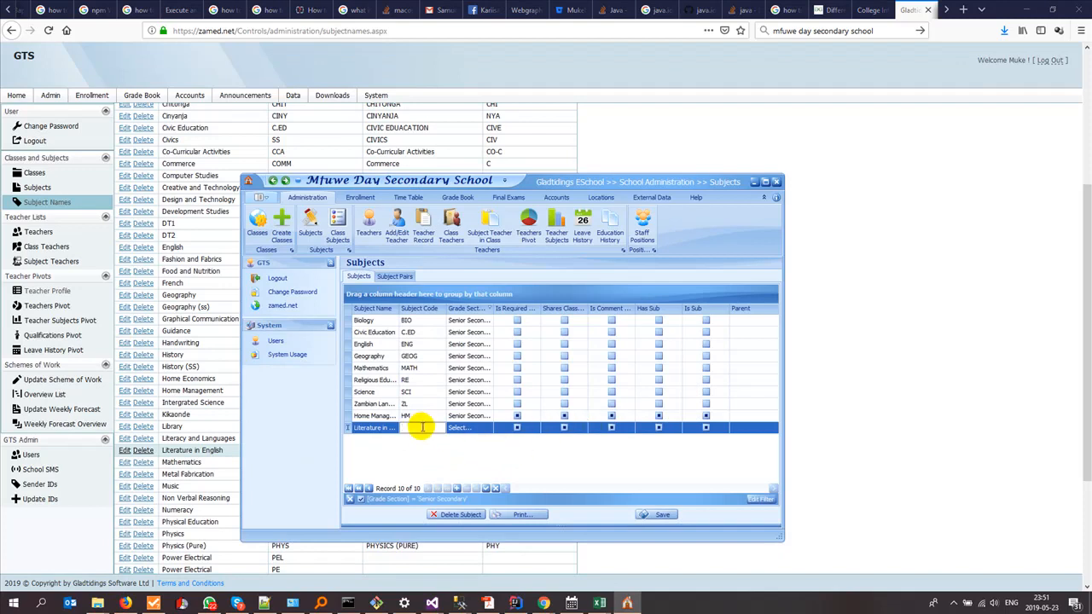
{"action": "left_click", "coordinate": [477, 429]}
{"action": "left_click", "coordinate": [466, 460]}
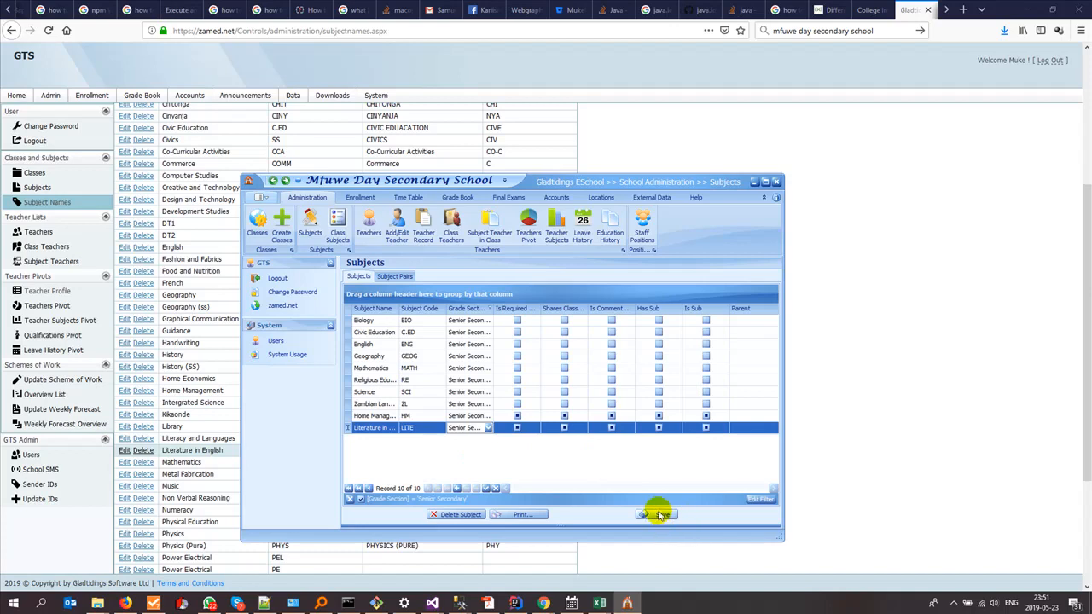
{"action": "left_click", "coordinate": [601, 602]}
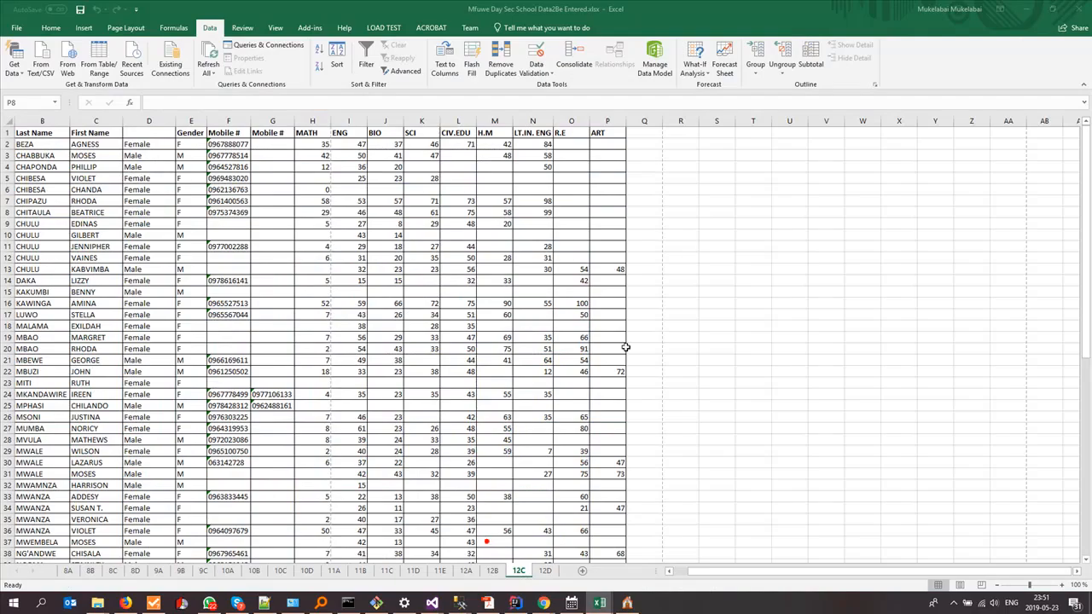
- Review the Mfuwe Day Sec School mark-sheet columns, then return to the zamed.net Subject Names page
{"action": "left_click", "coordinate": [519, 541]}
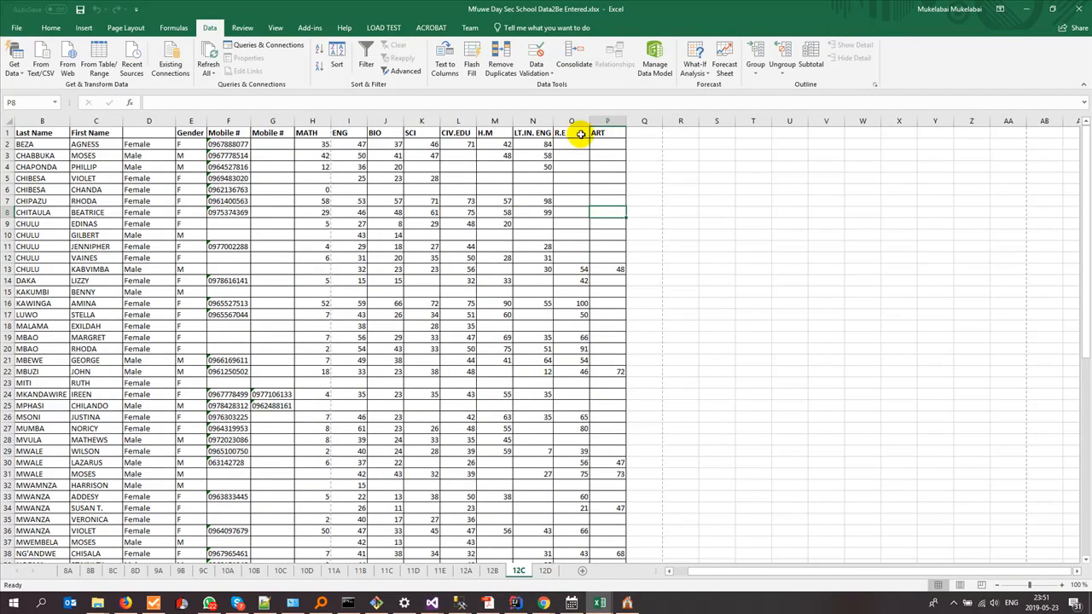
{"action": "key", "text": "alt+Tab"}
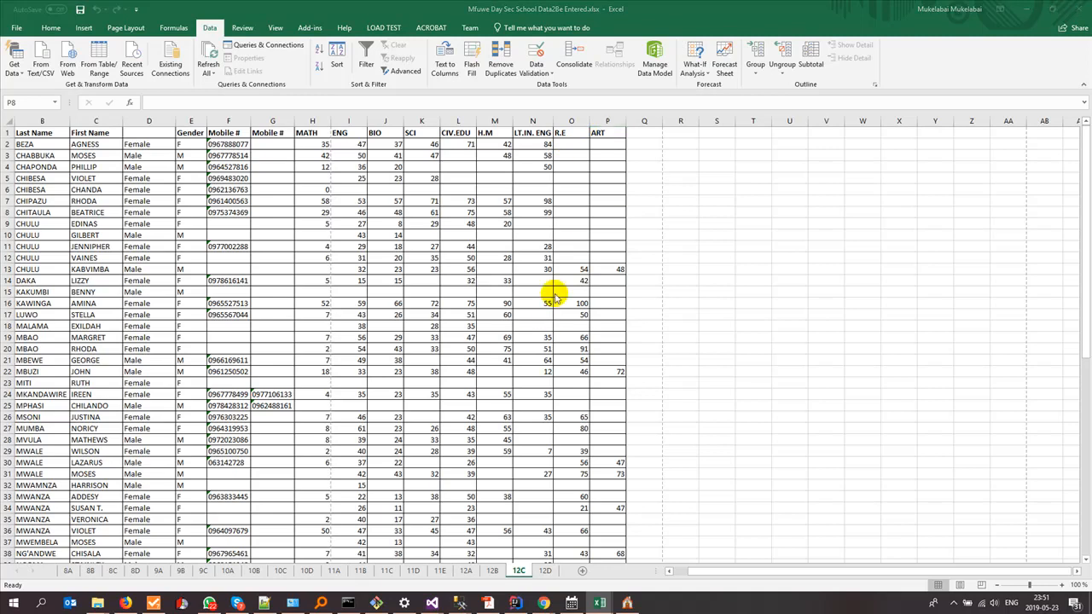
{"action": "key", "text": "alt+Tab"}
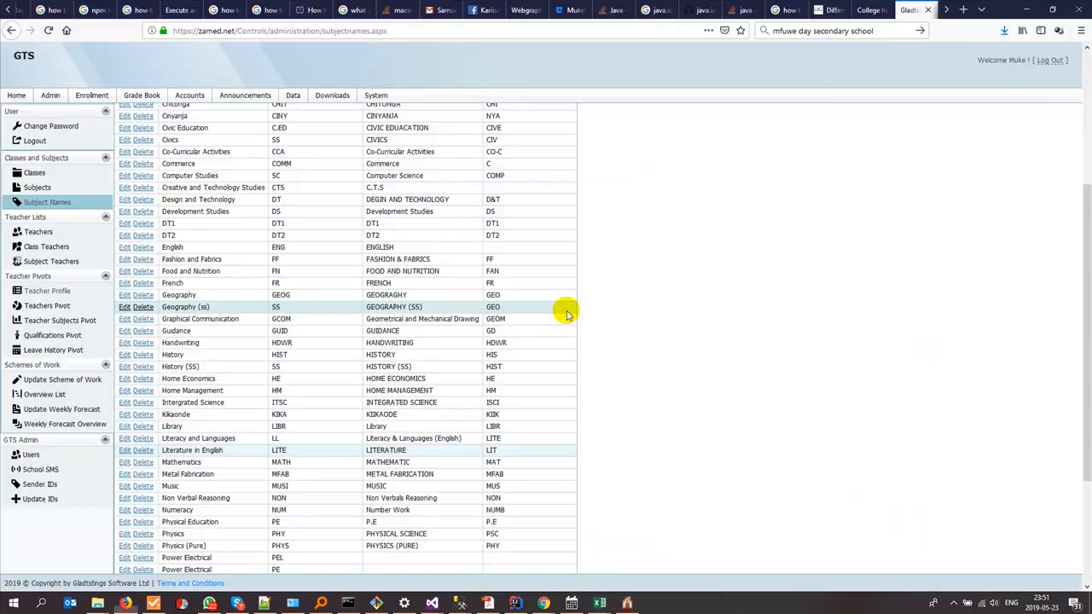
{"action": "left_click", "coordinate": [953, 603]}
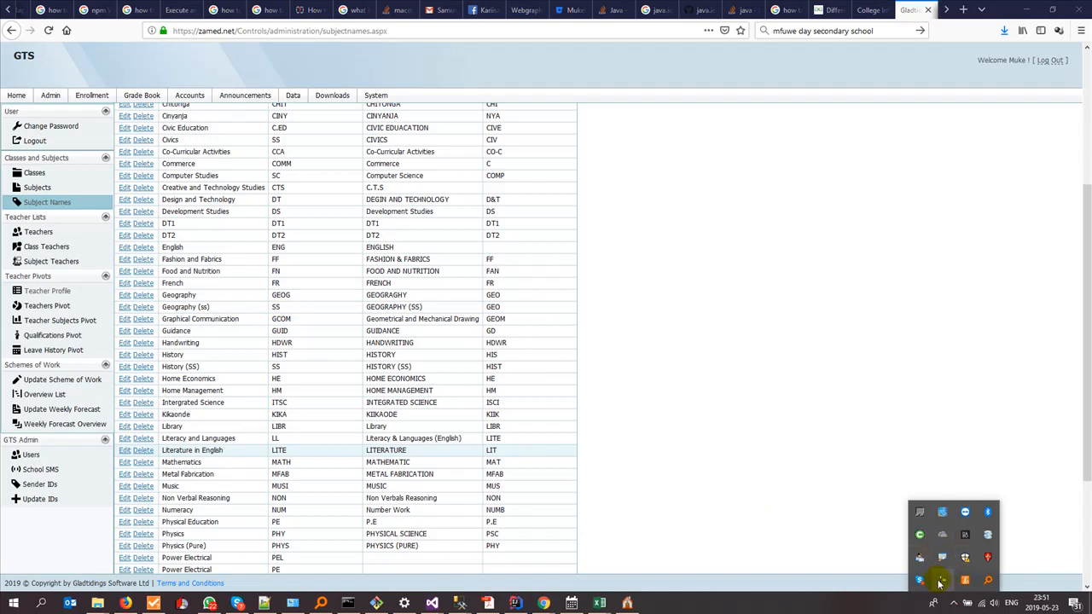
{"action": "left_click", "coordinate": [942, 582]}
{"action": "left_click", "coordinate": [1037, 553]}
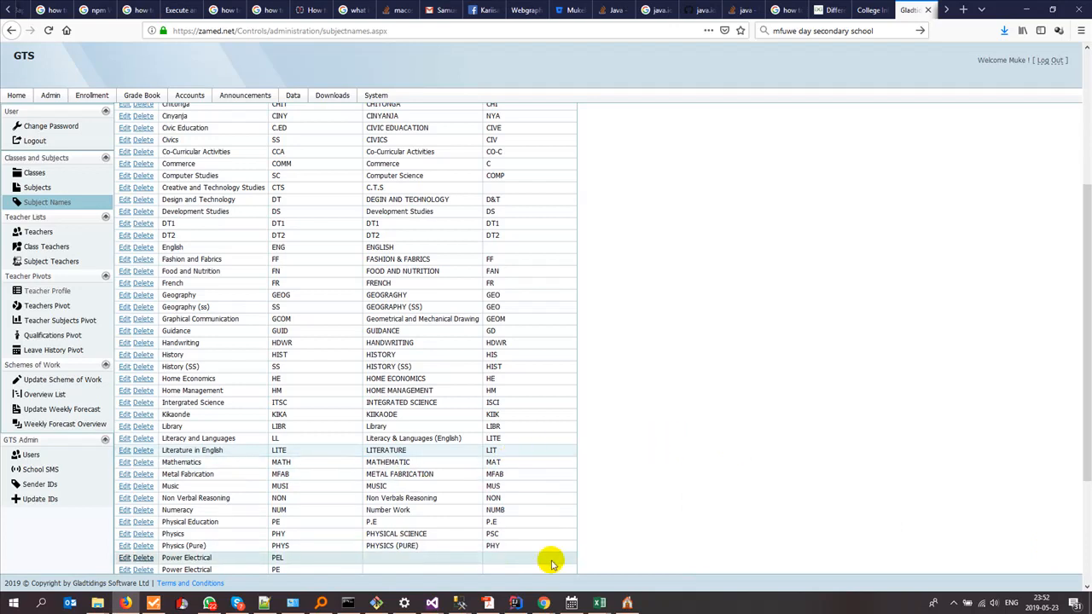
{"action": "left_click", "coordinate": [627, 604]}
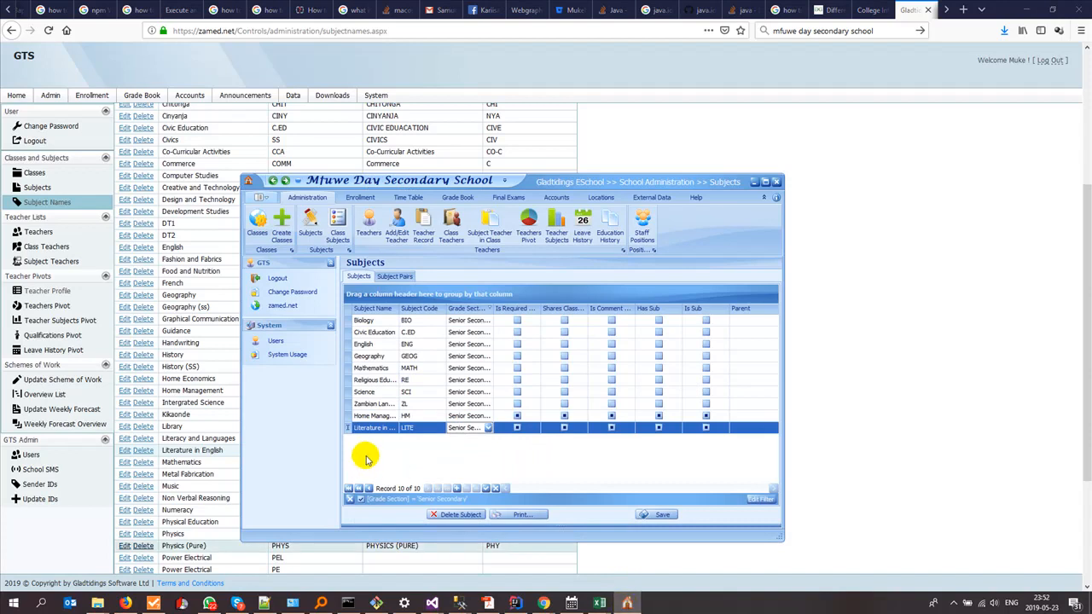
{"action": "left_click", "coordinate": [848, 402]}
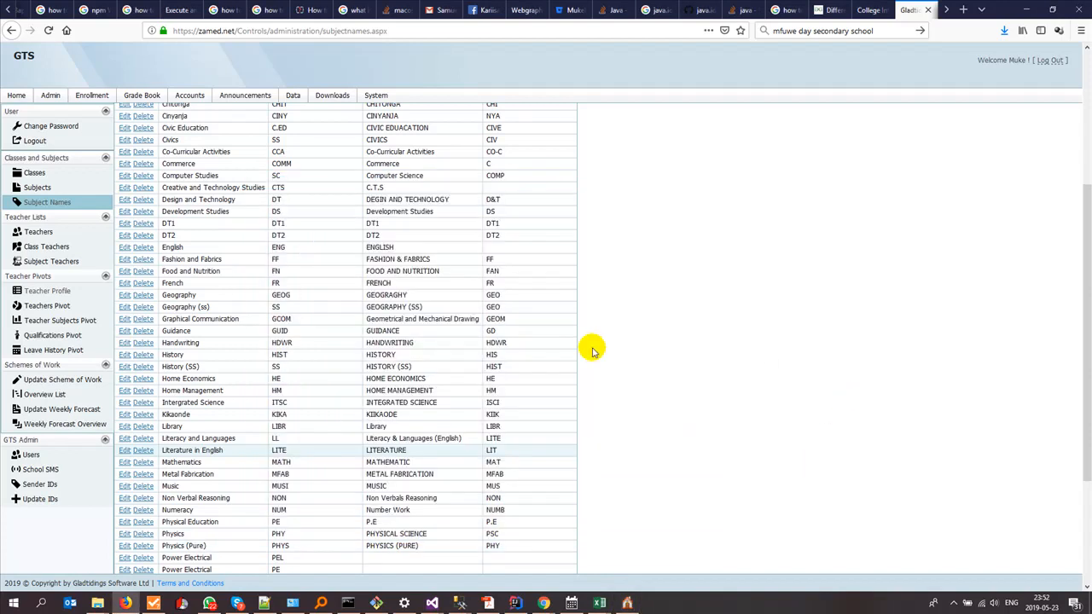
- Paste 'Art and Design' from the portal into a new eSchool row, code ART, Senior Secondary
{"action": "scroll", "coordinate": [480, 361], "scroll_direction": "up", "scroll_amount": 3}
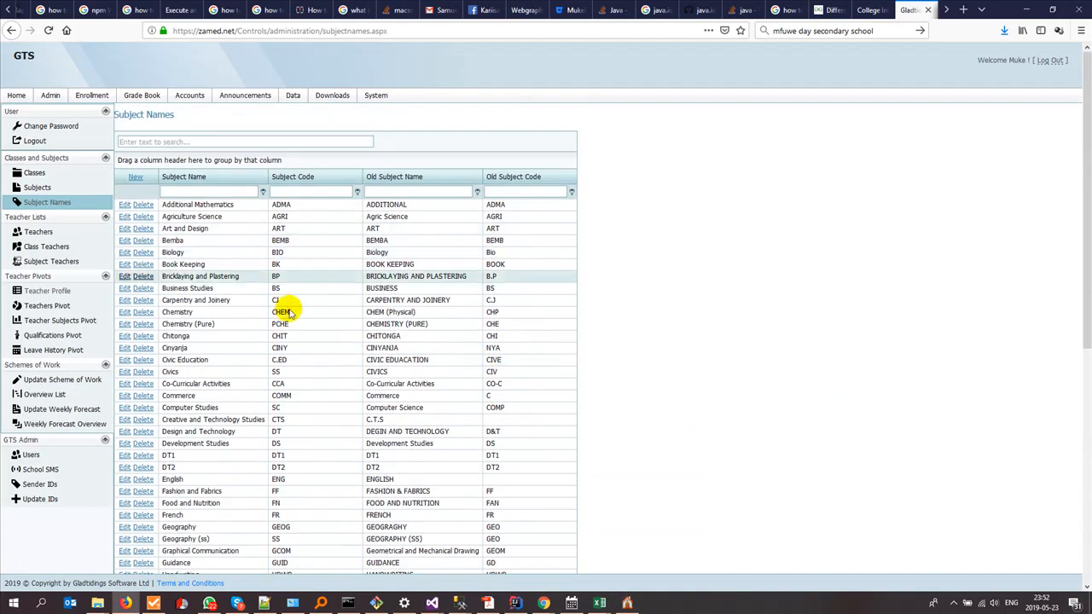
{"action": "scroll", "coordinate": [284, 322], "scroll_direction": "down", "scroll_amount": 4}
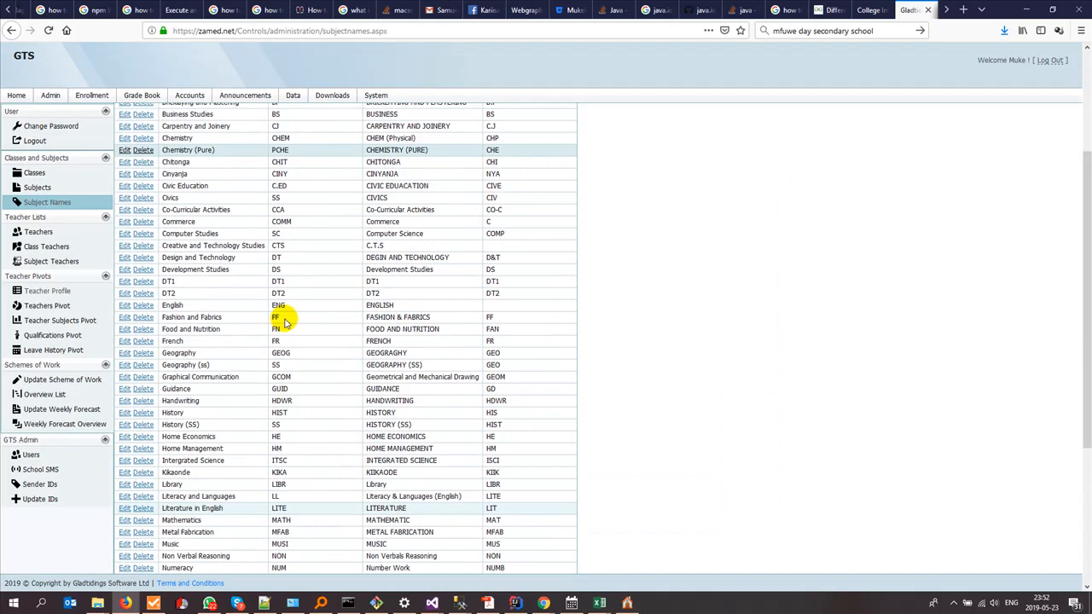
{"action": "scroll", "coordinate": [285, 323], "scroll_direction": "up", "scroll_amount": 4}
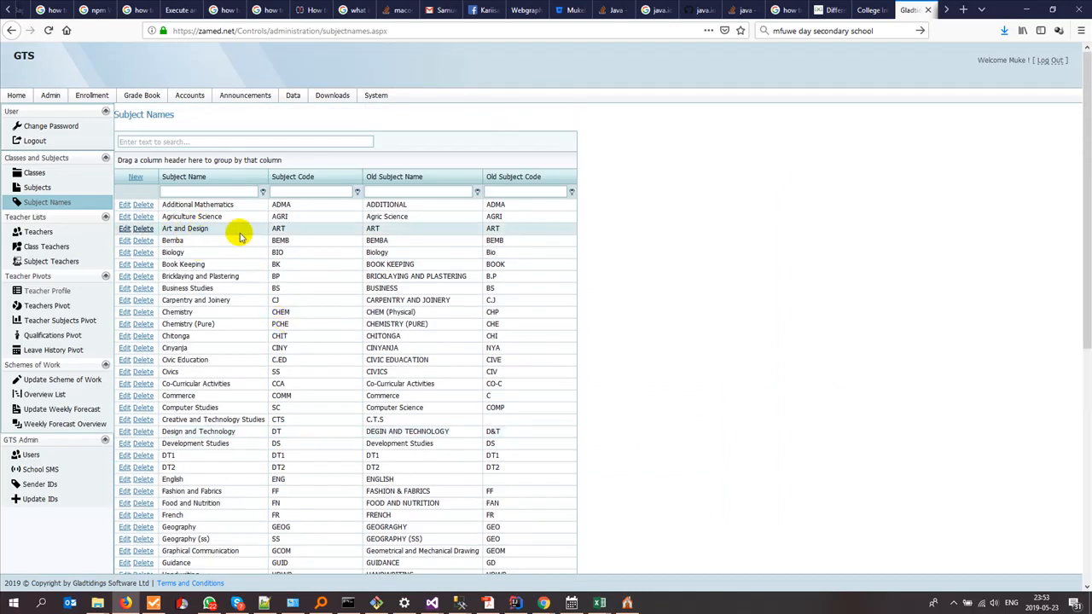
{"action": "left_click", "coordinate": [222, 229]}
{"action": "key", "text": "ctrl+c"}
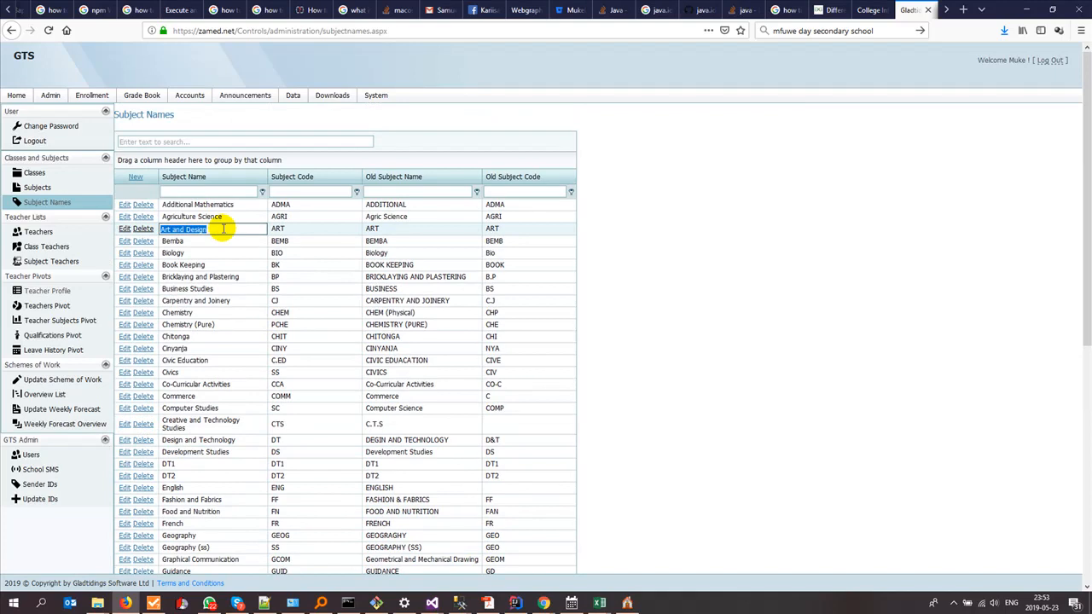
{"action": "key", "text": "alt+Tab"}
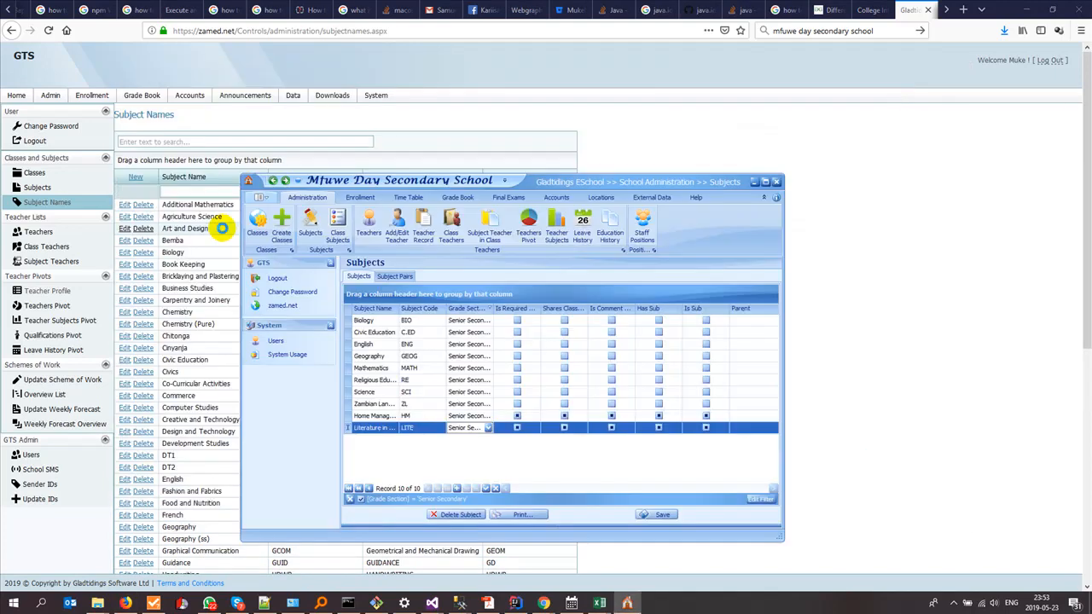
{"action": "left_click", "coordinate": [459, 489]}
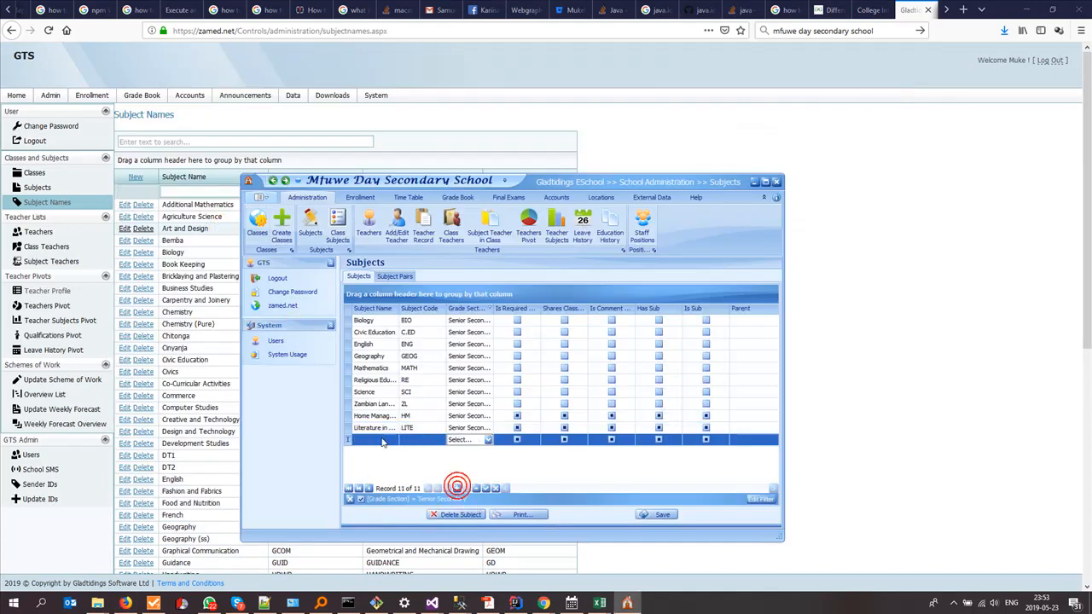
{"action": "key", "text": "ctrl+v"}
{"action": "left_click", "coordinate": [417, 440]}
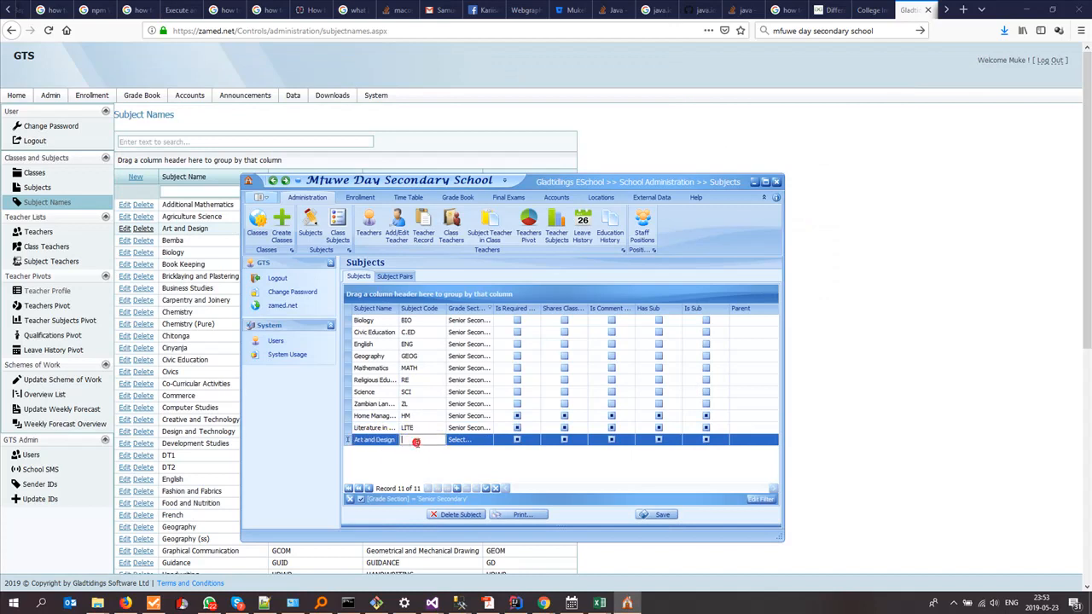
{"action": "key", "text": "Tab"}
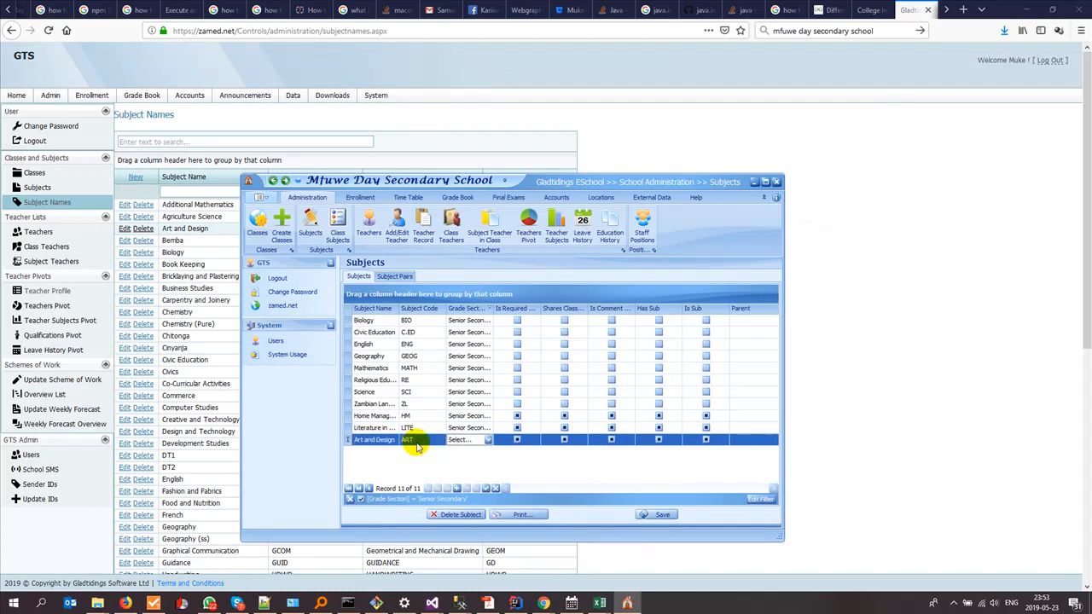
{"action": "key", "text": "alt+Down"}
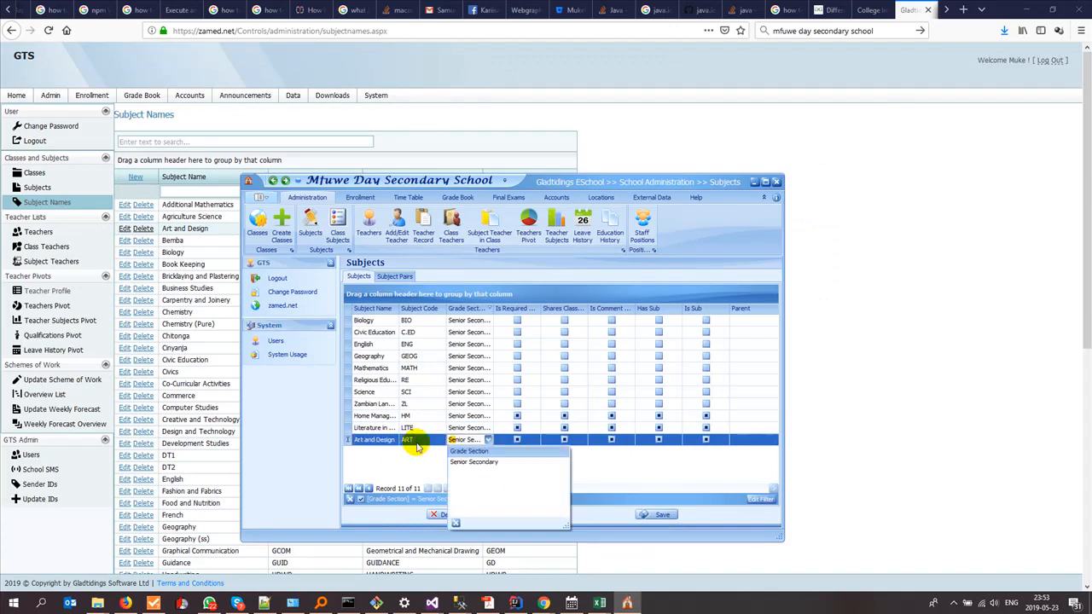
{"action": "left_click", "coordinate": [469, 464]}
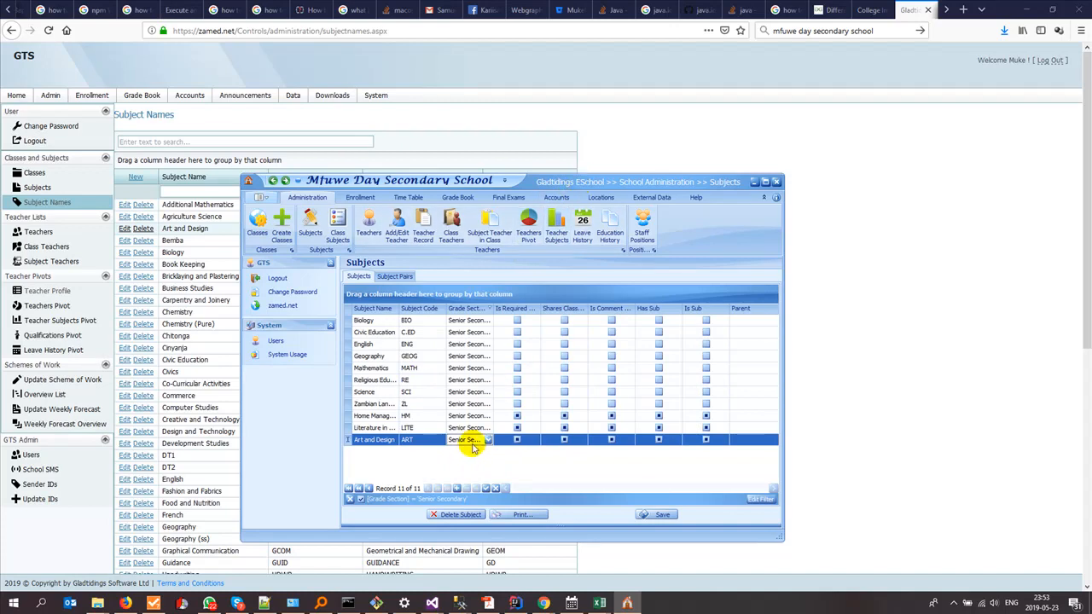
- Append a second Art and Design subject, code ART, in the Junior Secondary section
{"action": "left_click", "coordinate": [457, 492]}
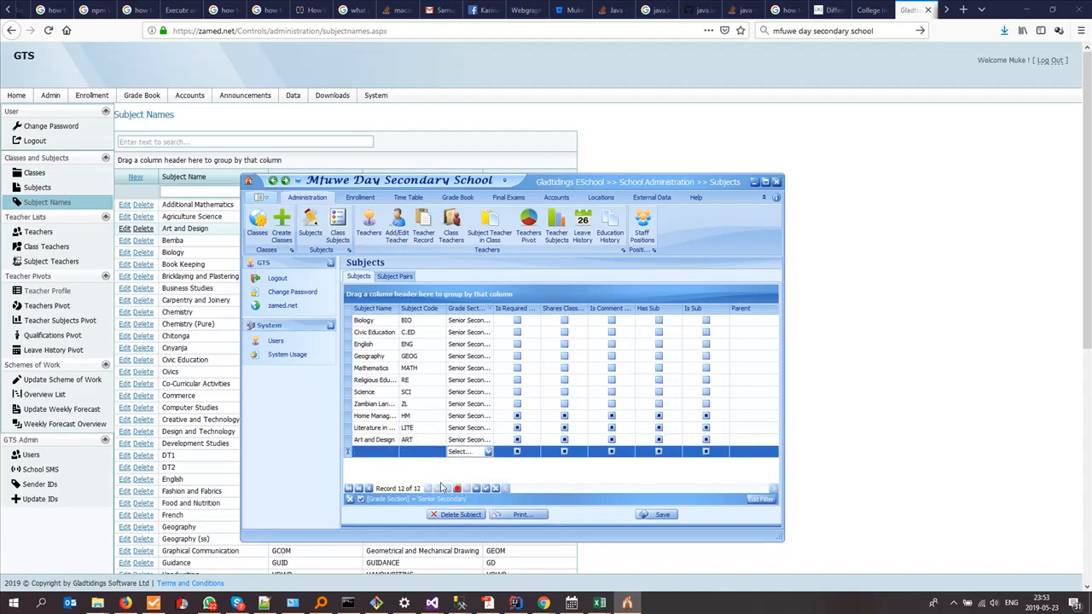
{"action": "left_click", "coordinate": [367, 452]}
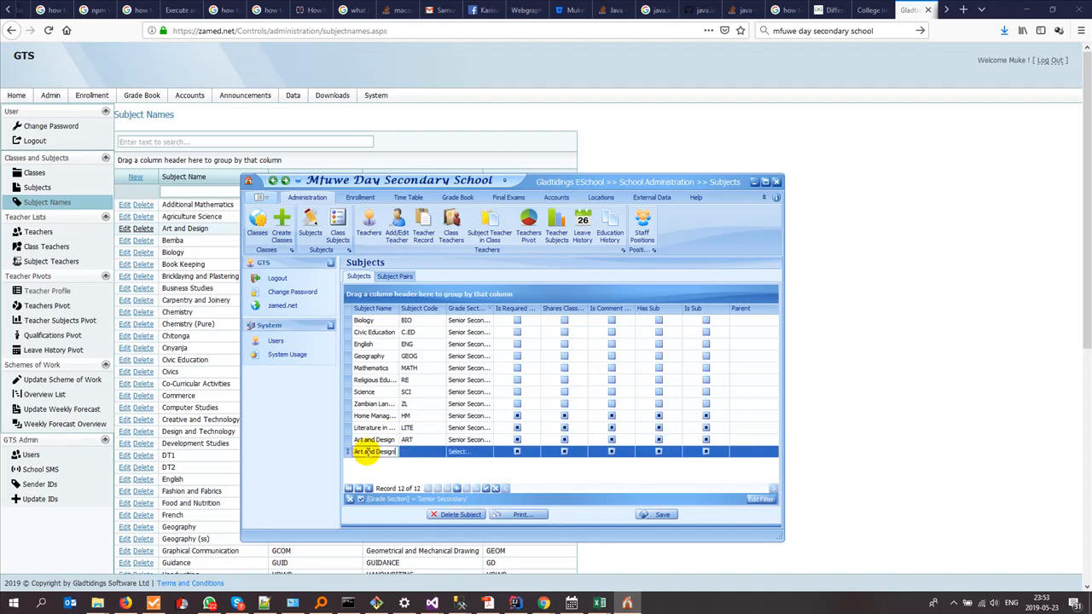
{"action": "key", "text": "Tab"}
{"action": "type", "text": "ART"}
{"action": "key", "text": "Tab"}
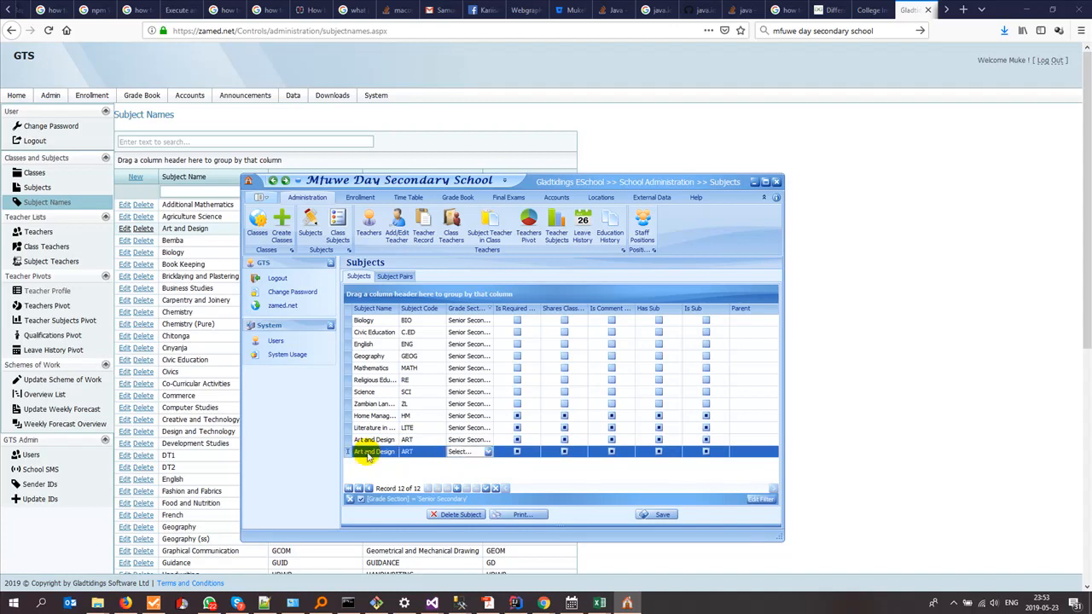
{"action": "type", "text": "Junior Se..."}
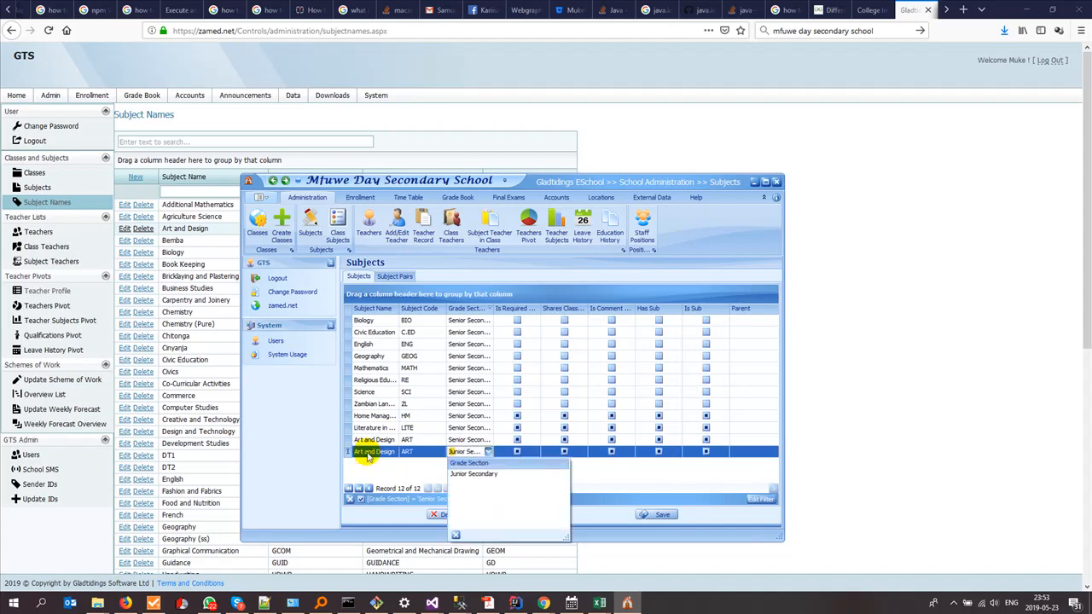
{"action": "left_click", "coordinate": [478, 473]}
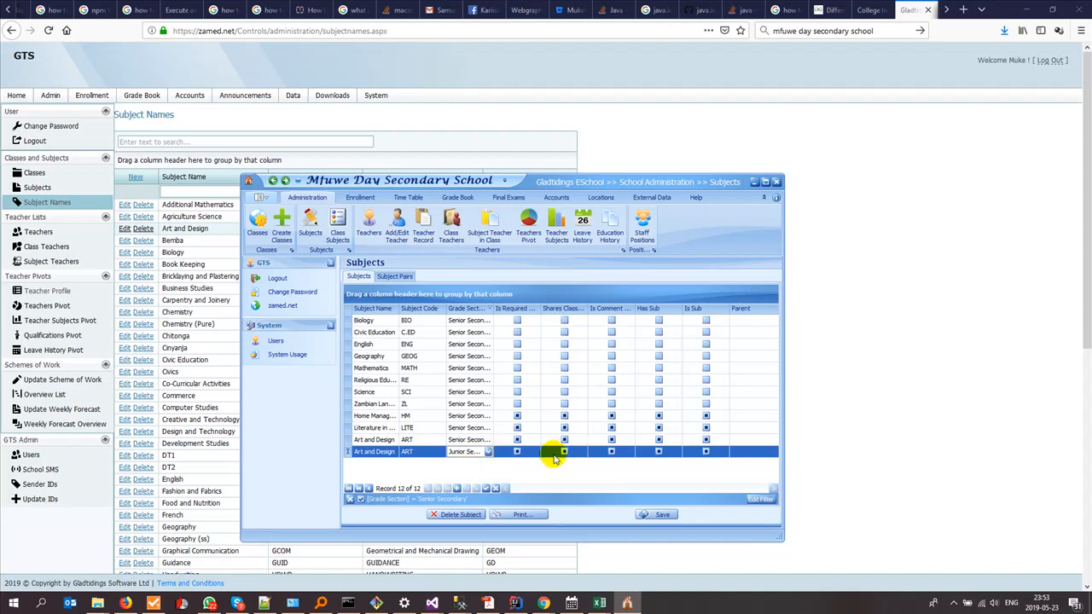
- Save the subject list and acknowledge the saved confirmation
{"action": "left_click", "coordinate": [660, 515]}
{"action": "left_click", "coordinate": [513, 373]}
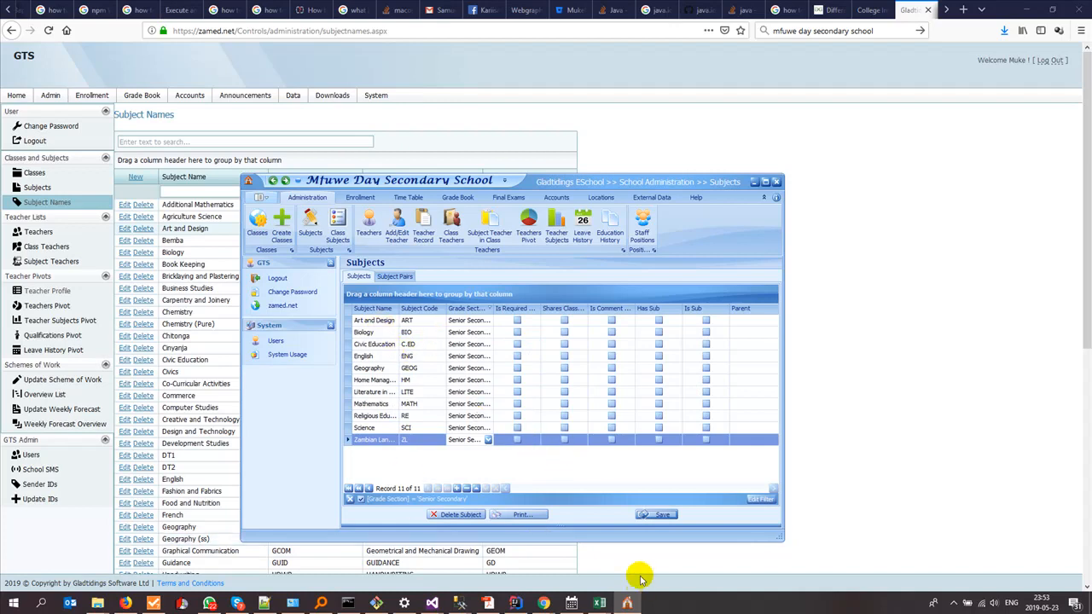
{"action": "left_click", "coordinate": [600, 603]}
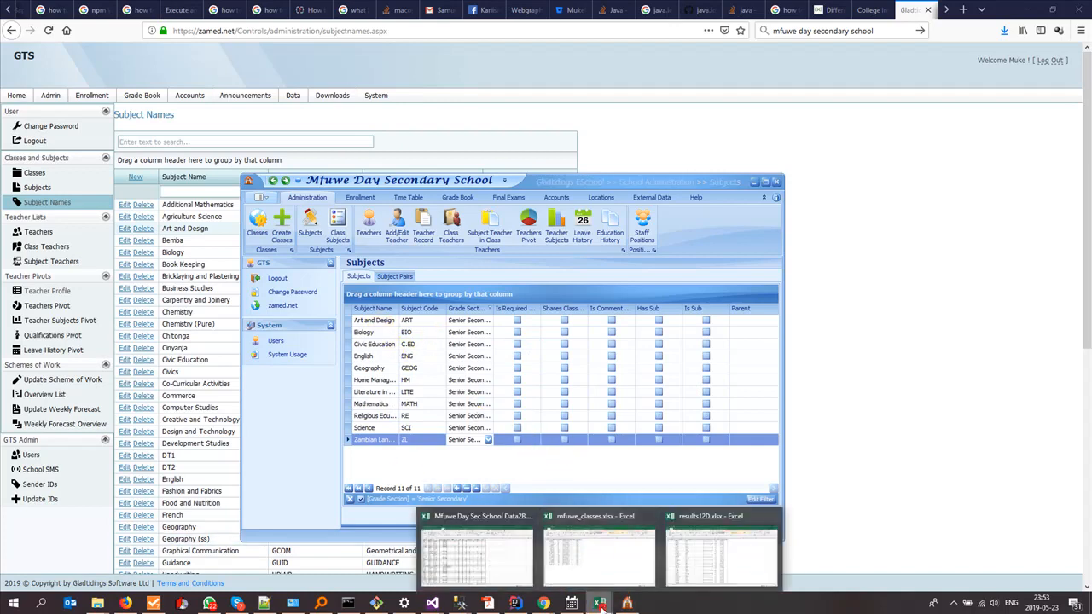
- Review the Mfuwe workbook's 12C mark sheet, then switch to the results12D.xlsx workbook
{"action": "left_click", "coordinate": [471, 555]}
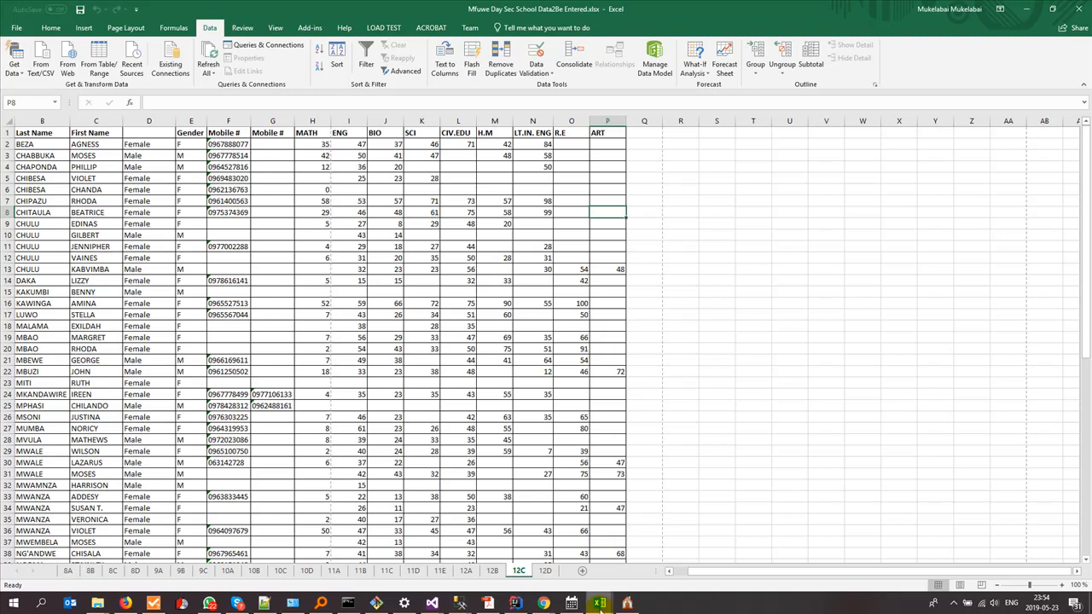
{"action": "left_click", "coordinate": [614, 604]}
{"action": "left_click", "coordinate": [720, 546]}
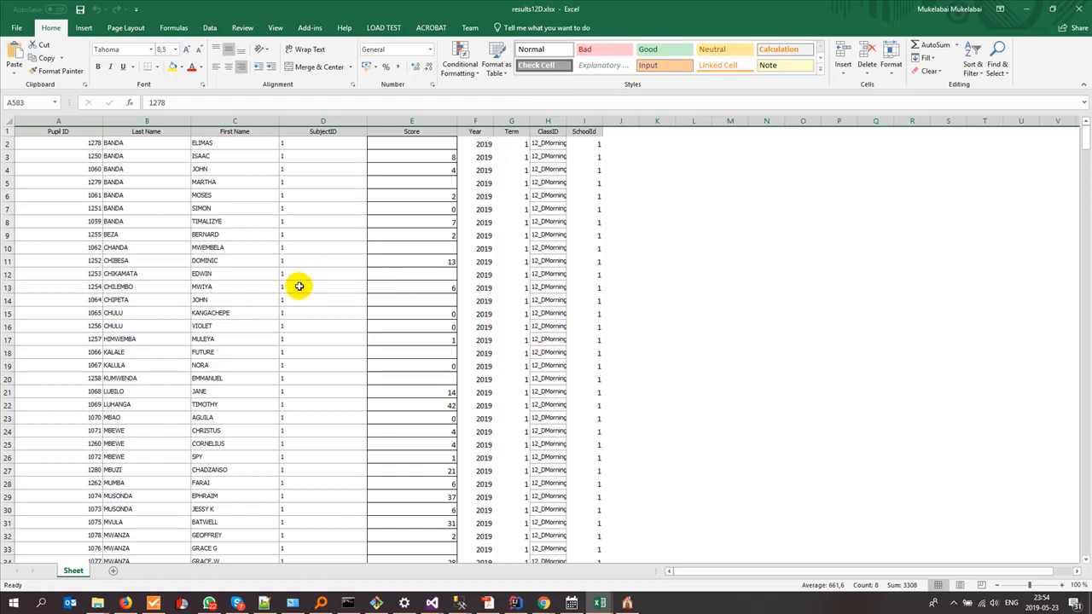
- Switch back to the Mfuwe Day Sec School Data2Be Entered workbook's 12C sheet of MATH through ART marks
{"action": "left_click", "coordinate": [603, 602]}
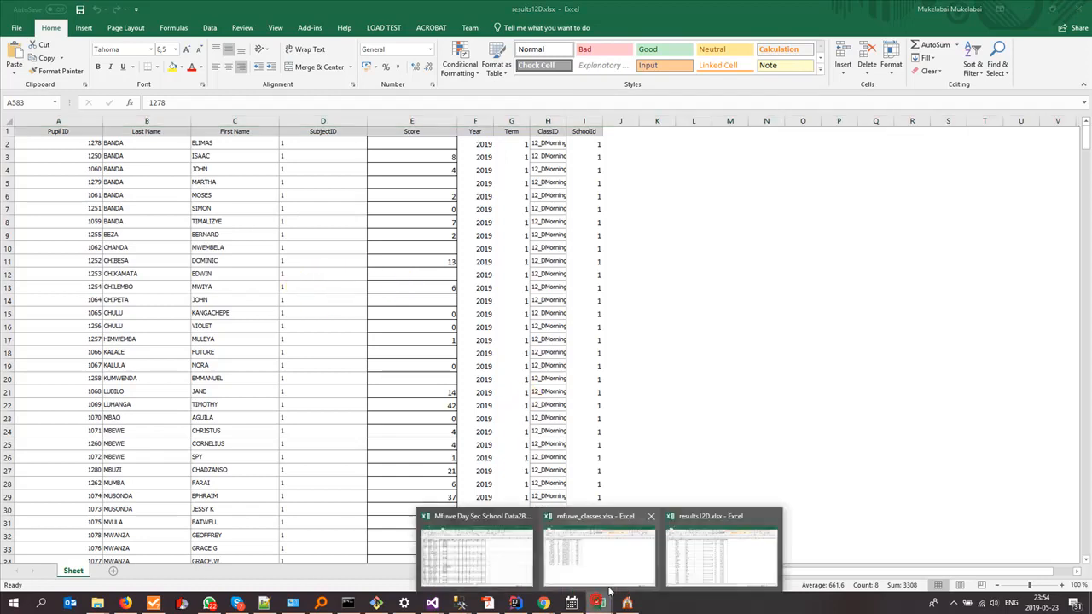
{"action": "left_click", "coordinate": [483, 553]}
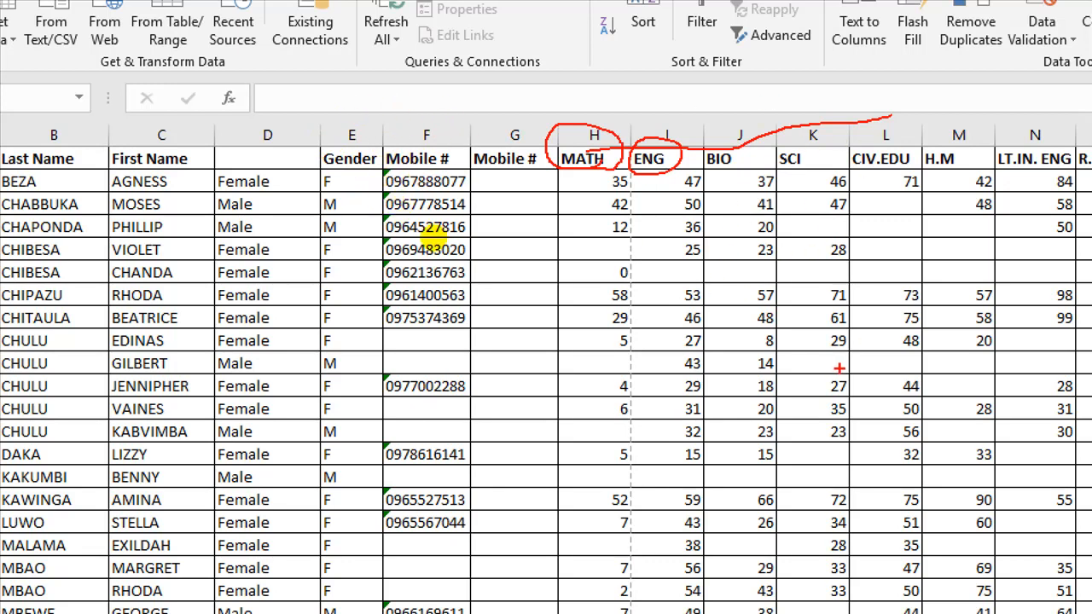
{"action": "key", "text": "alt+Tab"}
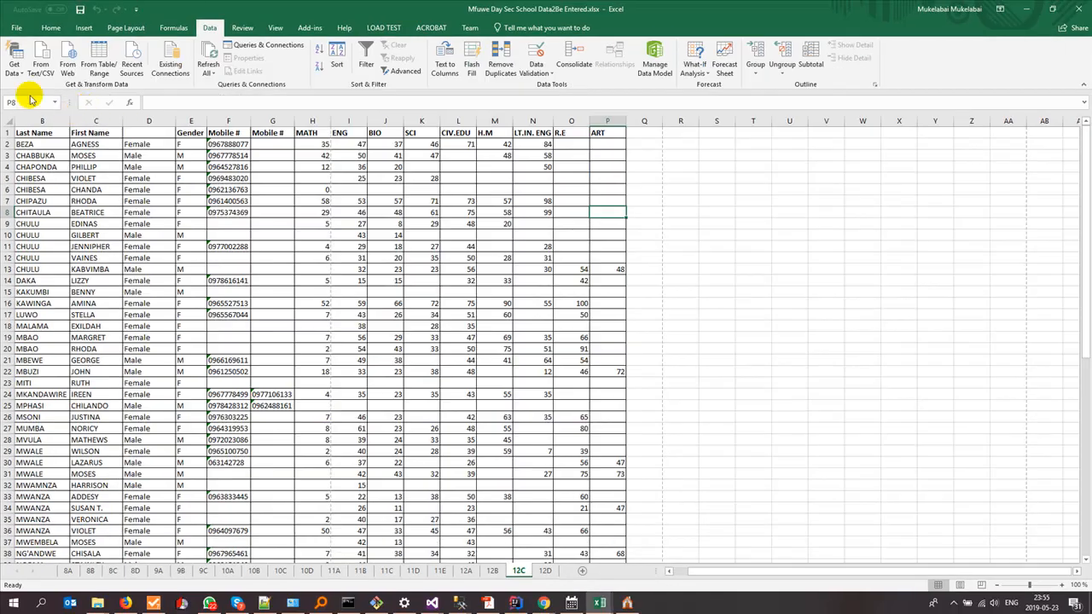
- Switch to results12D.xlsx and walk through its Pupil ID, names, SubjectID, Score, Year, Term, ClassID and SchoolId columns
{"action": "mouse_move", "coordinate": [600, 603]}
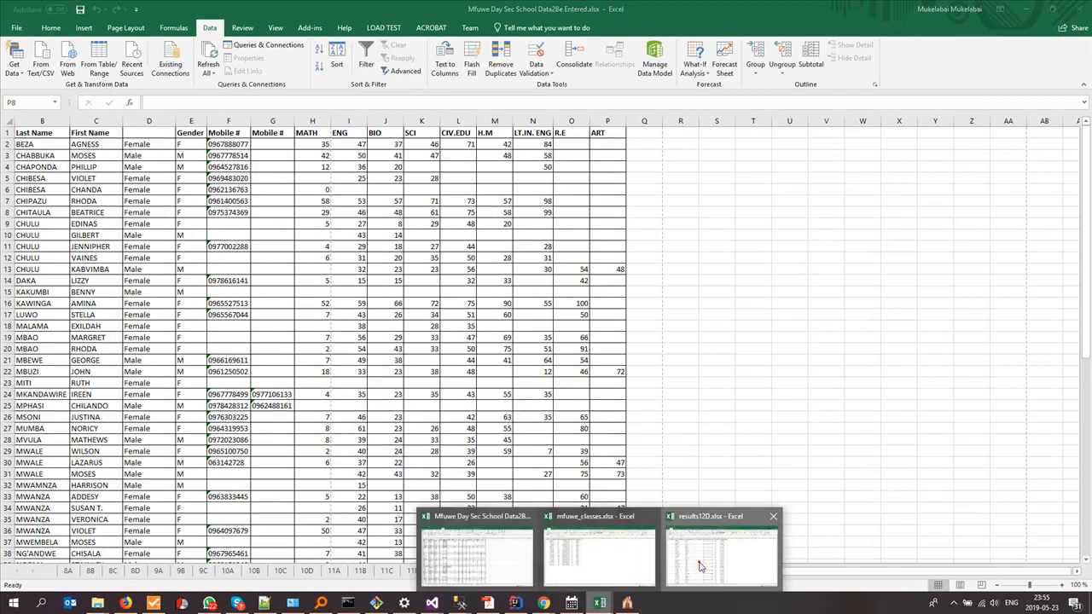
{"action": "left_click", "coordinate": [698, 562]}
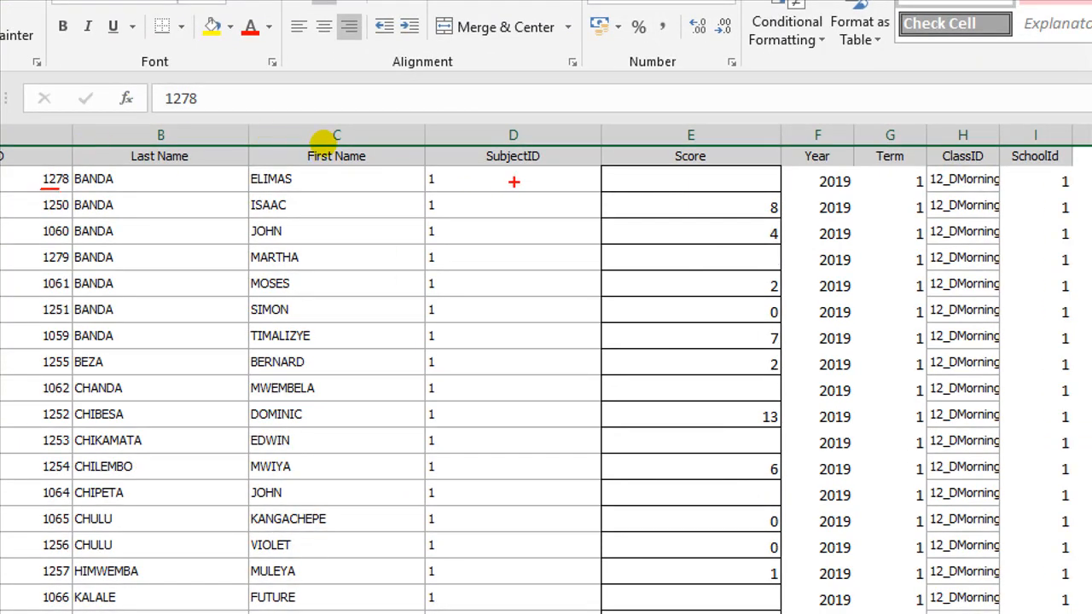
{"action": "left_click_drag", "start_coordinate": [470, 186], "coordinate": [520, 175]}
{"action": "left_click_drag", "start_coordinate": [684, 180], "coordinate": [708, 178]}
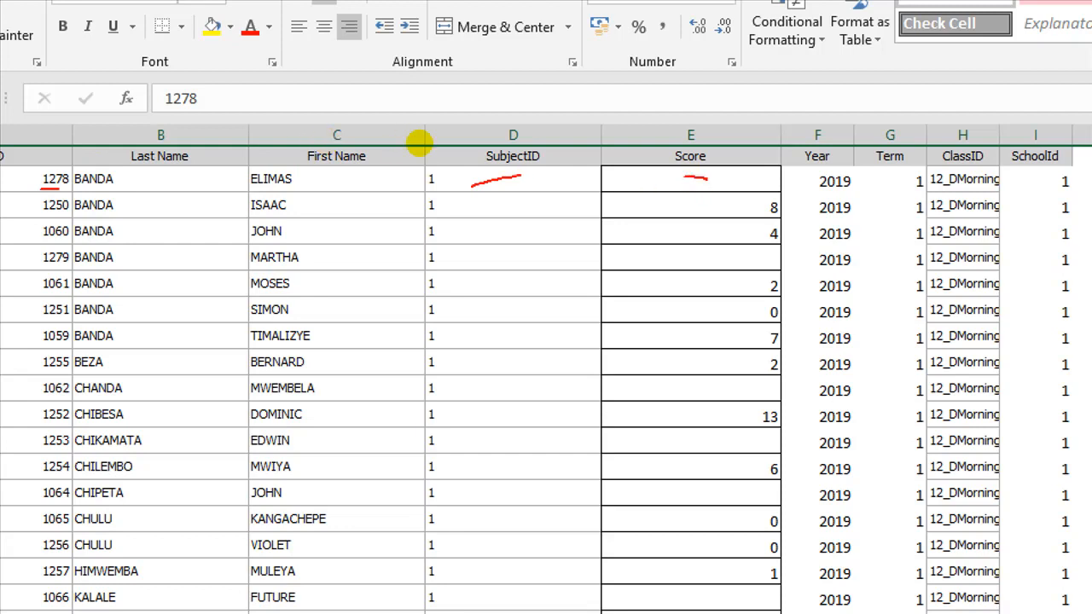
{"action": "left_click_drag", "start_coordinate": [793, 183], "coordinate": [799, 183]}
{"action": "left_click_drag", "start_coordinate": [879, 180], "coordinate": [985, 194]}
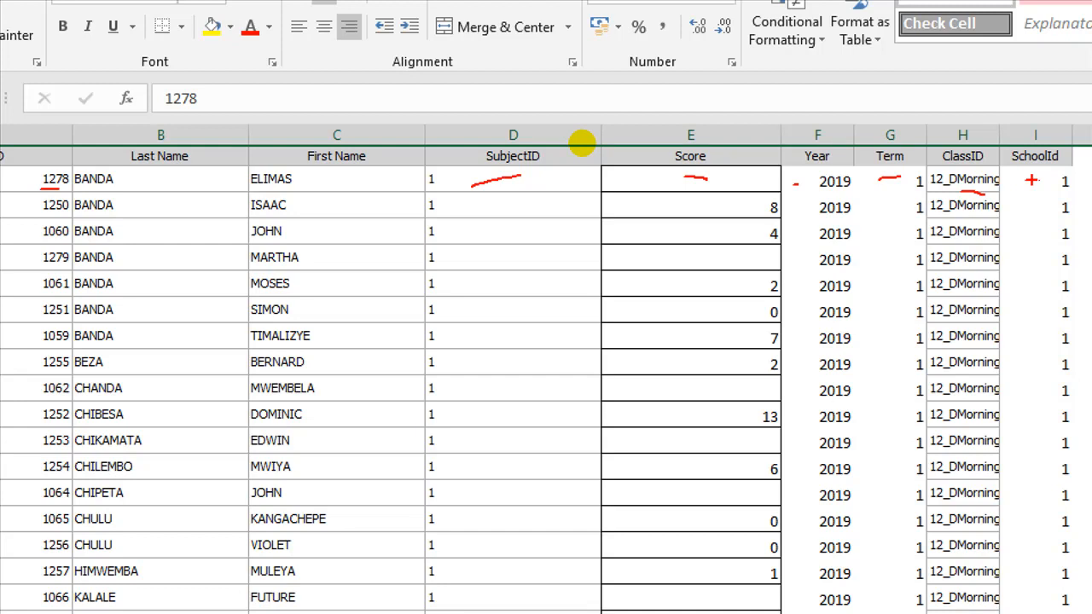
{"action": "left_click", "coordinate": [1048, 178]}
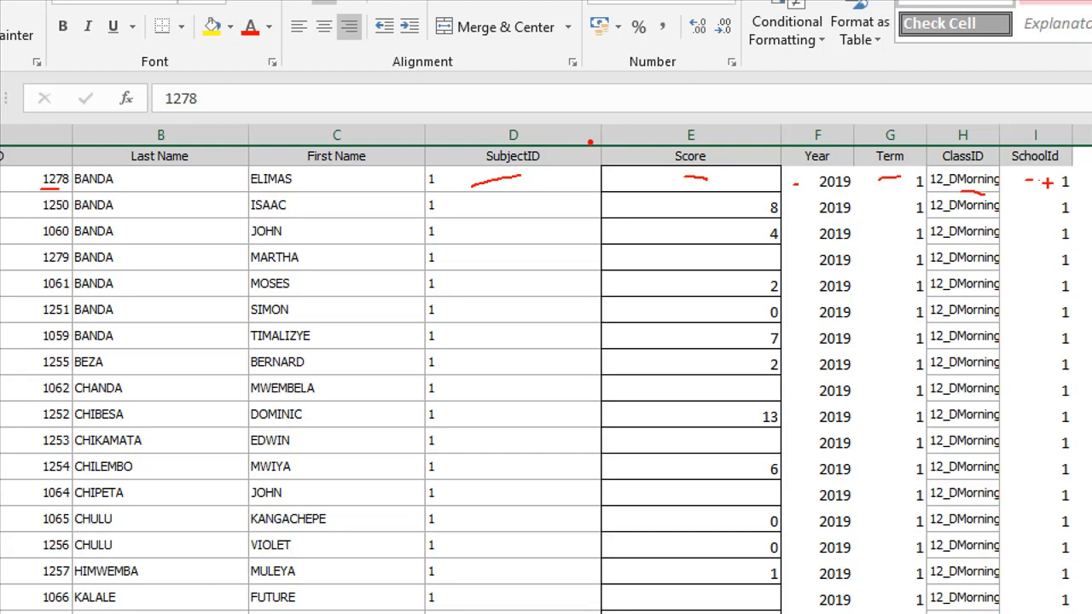
{"action": "left_click", "coordinate": [1032, 194]}
{"action": "left_click", "coordinate": [1040, 243]}
{"action": "left_click_drag", "start_coordinate": [1057, 301], "coordinate": [1060, 310]}
{"action": "left_click", "coordinate": [1071, 416]}
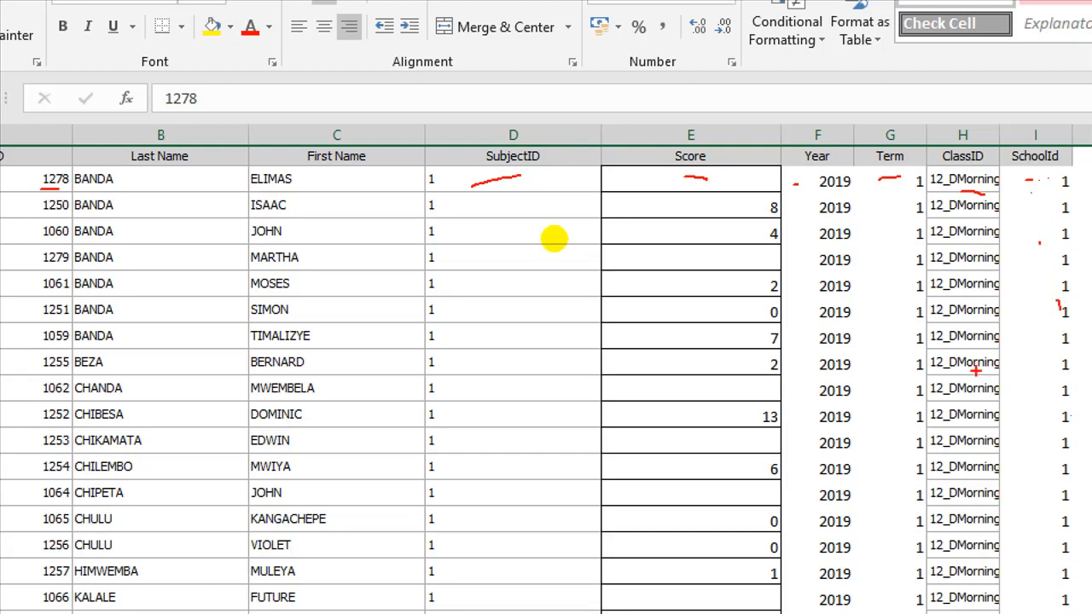
{"action": "key", "text": "Escape"}
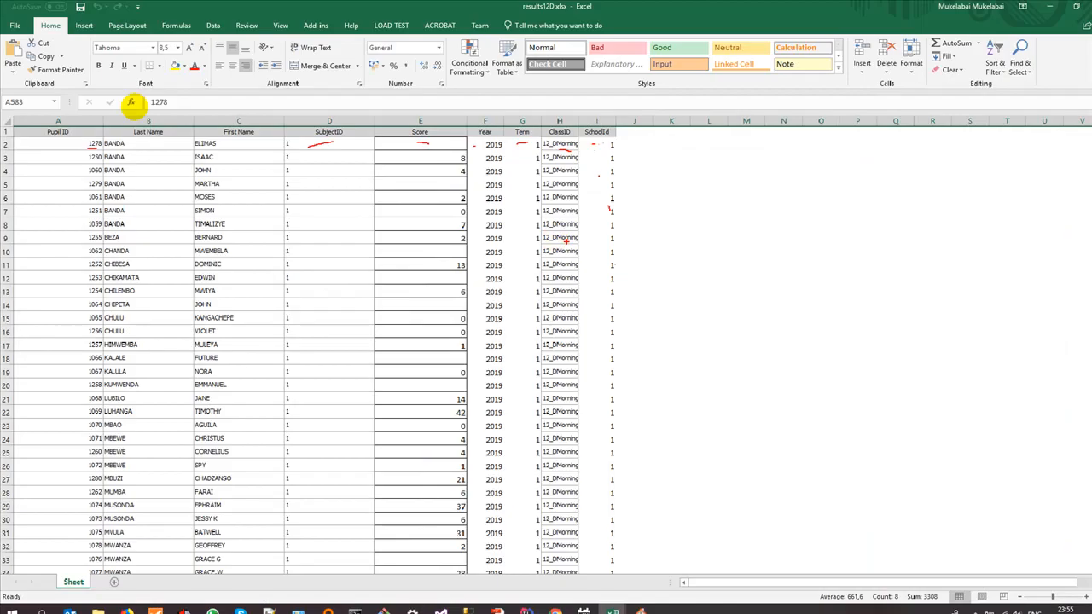